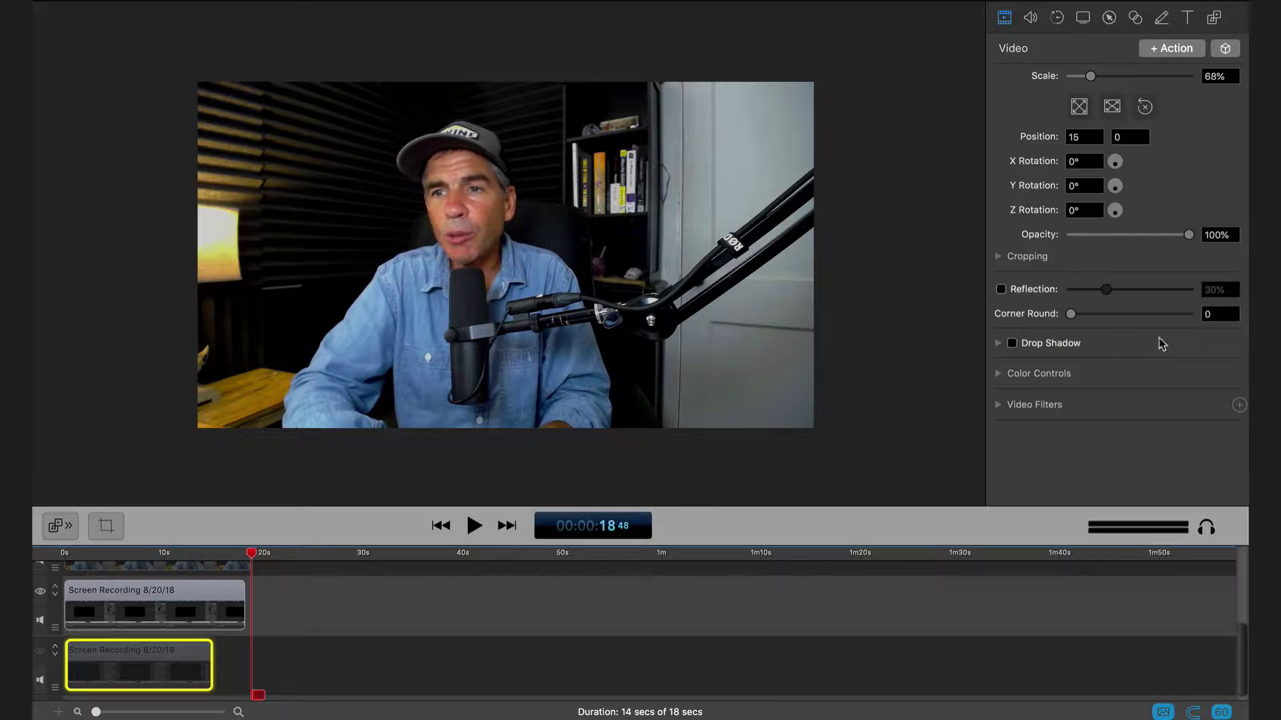
Glance at the saved style presets, then show the selected clip's audio settings
left_click(1225, 49)
left_click(1225, 49)
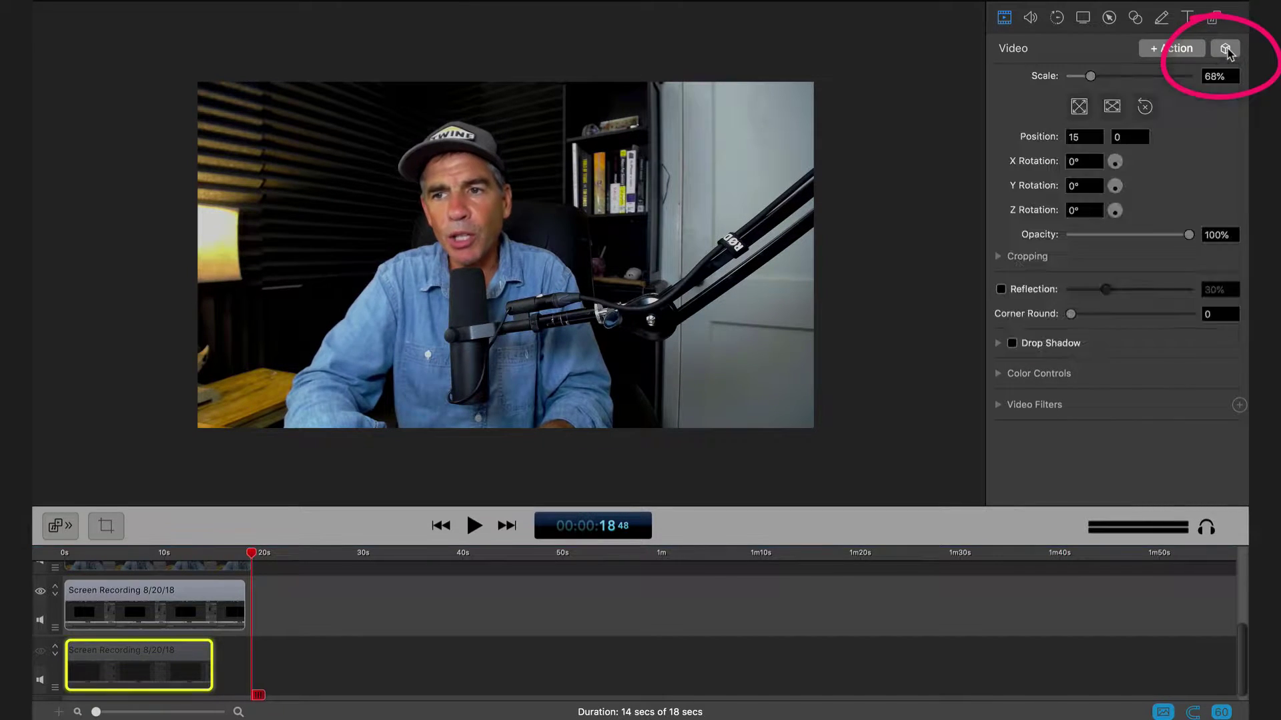
left_click(1031, 18)
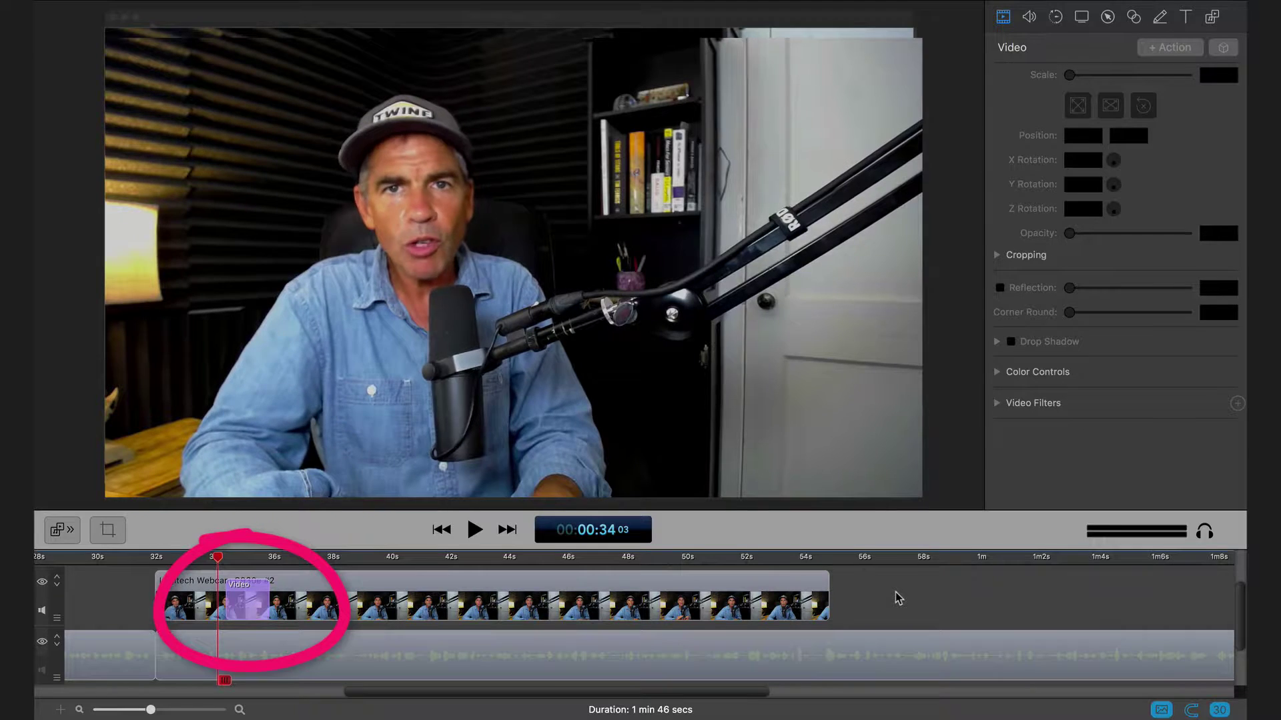
Select the webcam clip and scrub to where it shrinks to a 36%, -50° tilted inset
left_click(257, 608)
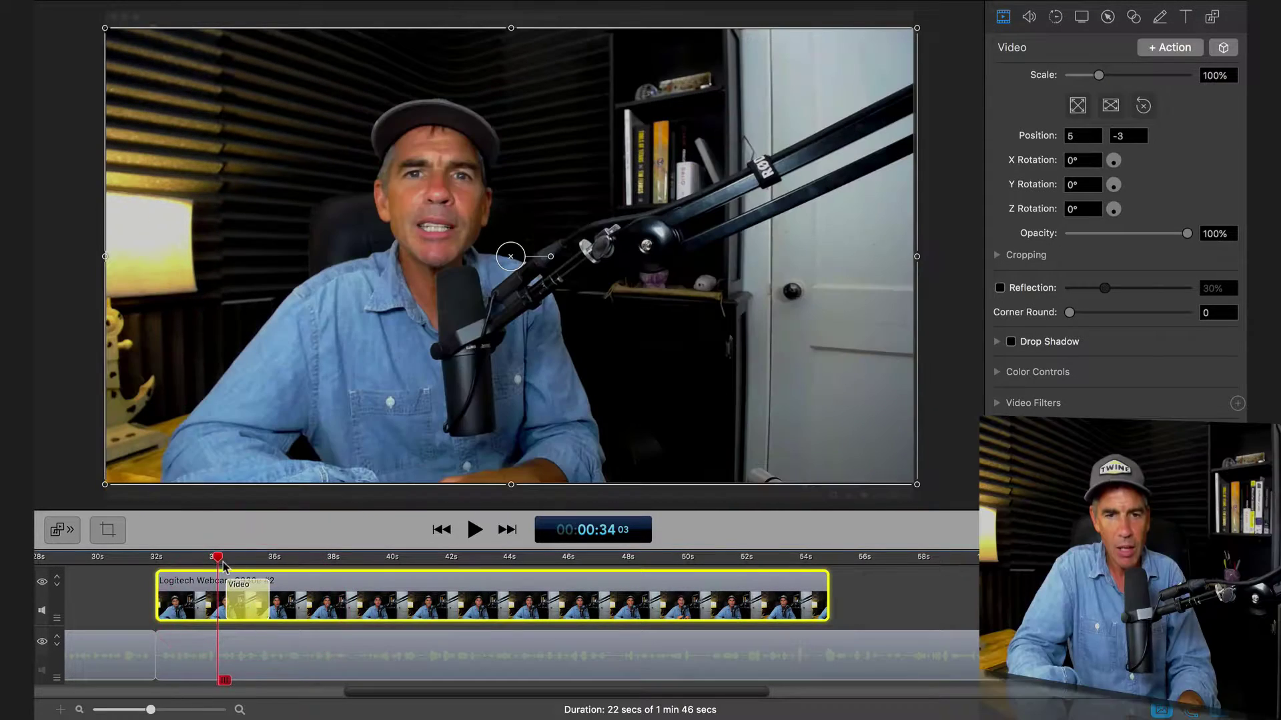
left_click_drag(223, 566, 265, 564)
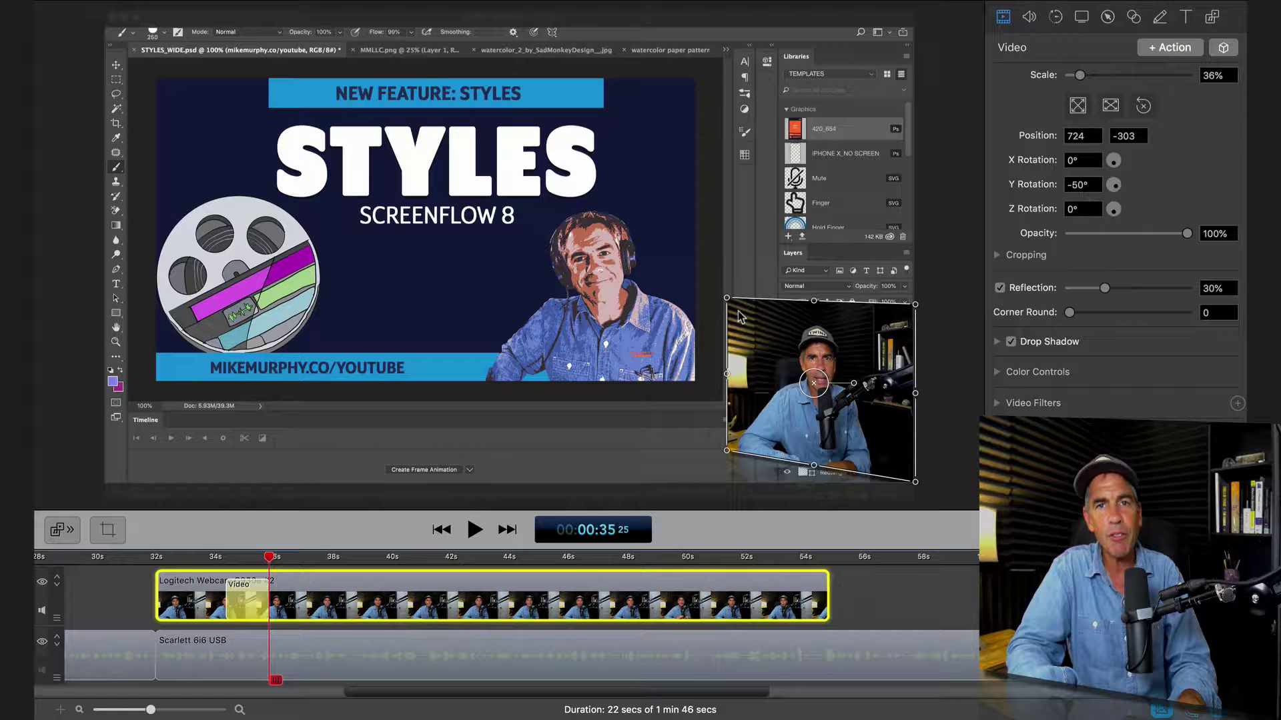
left_click_drag(271, 564, 226, 560)
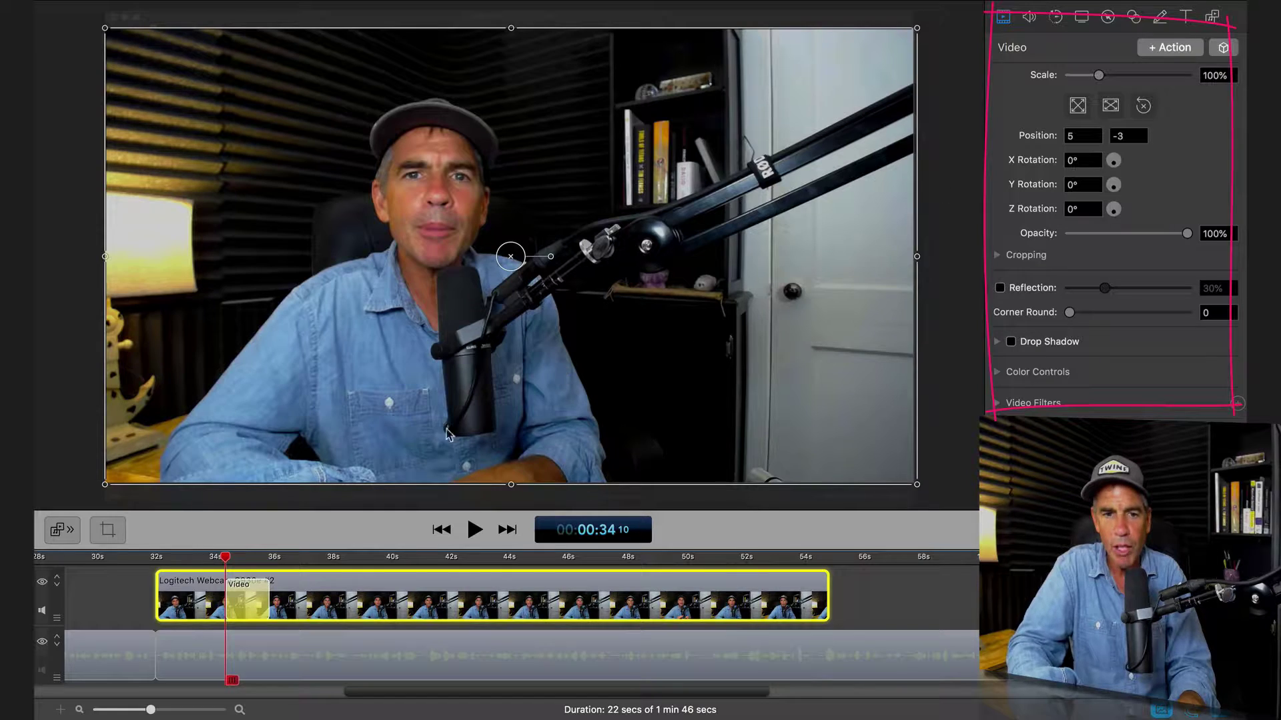
left_click_drag(227, 561, 265, 549)
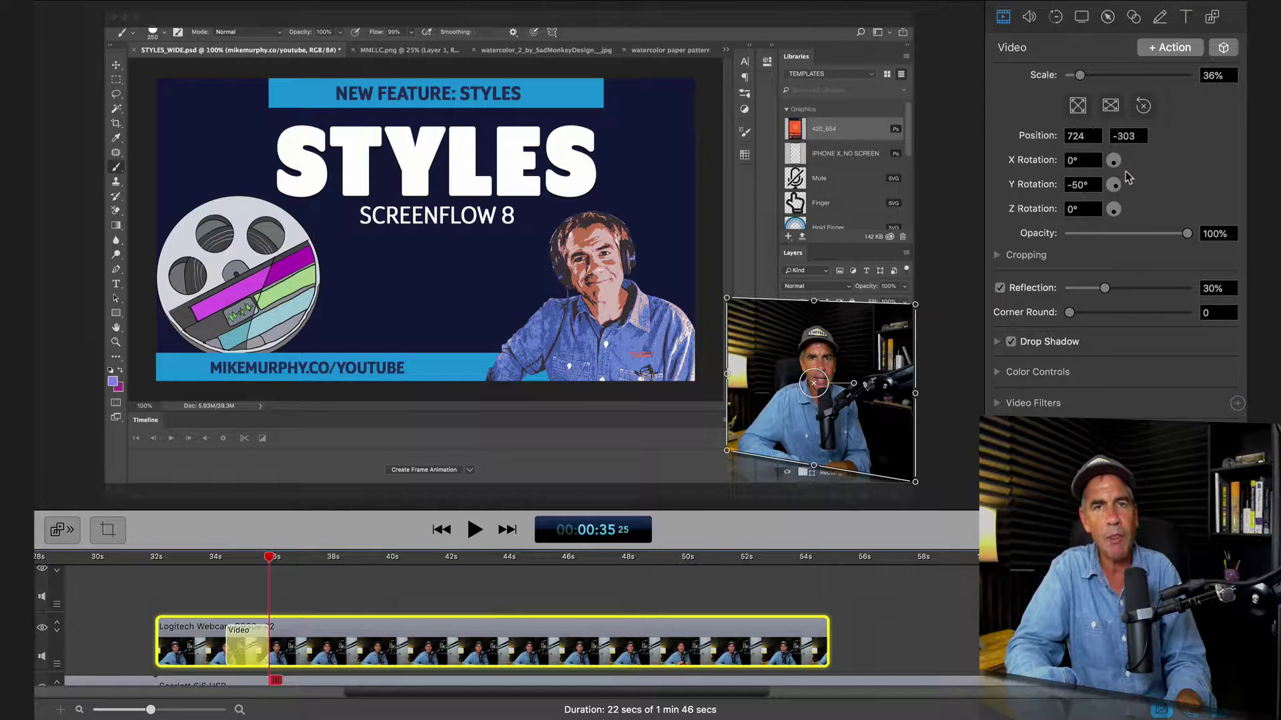
scroll(1128, 192, "down", 1)
scroll(1128, 208, "up", 1)
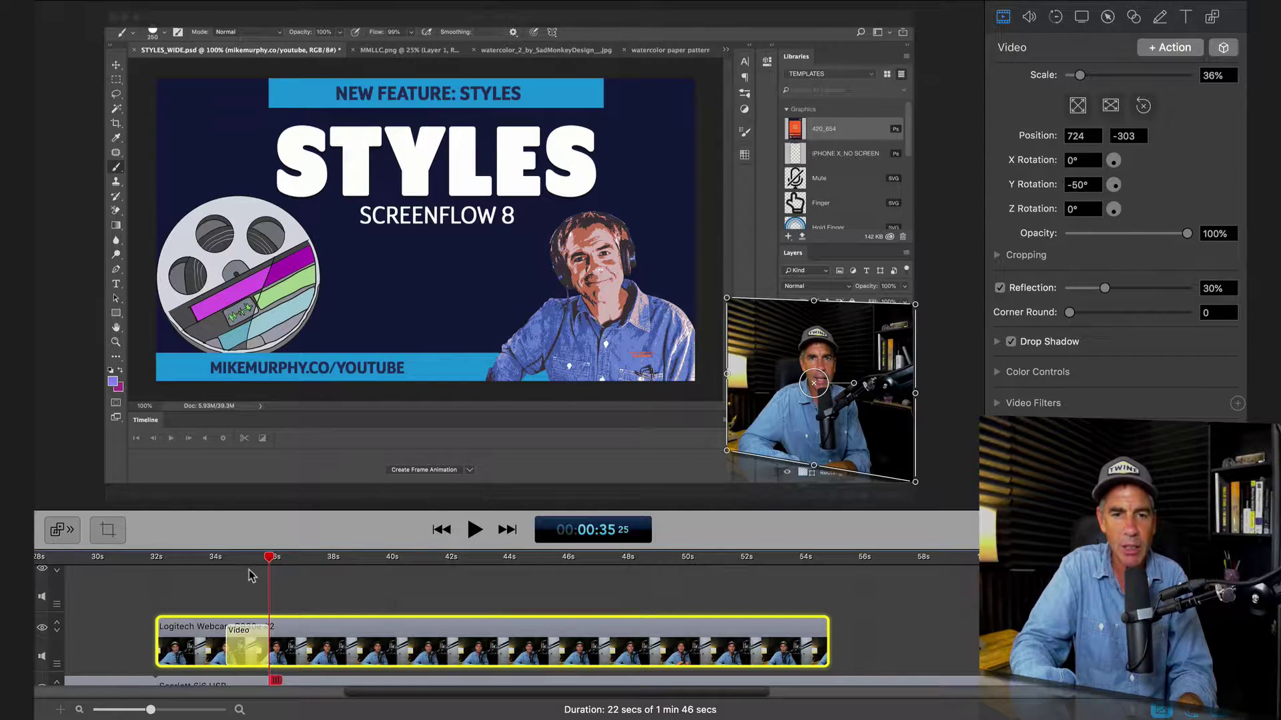
mouse_move(272, 560)
left_mouse_down()
mouse_move(229, 559)
mouse_move(269, 566)
left_mouse_up()
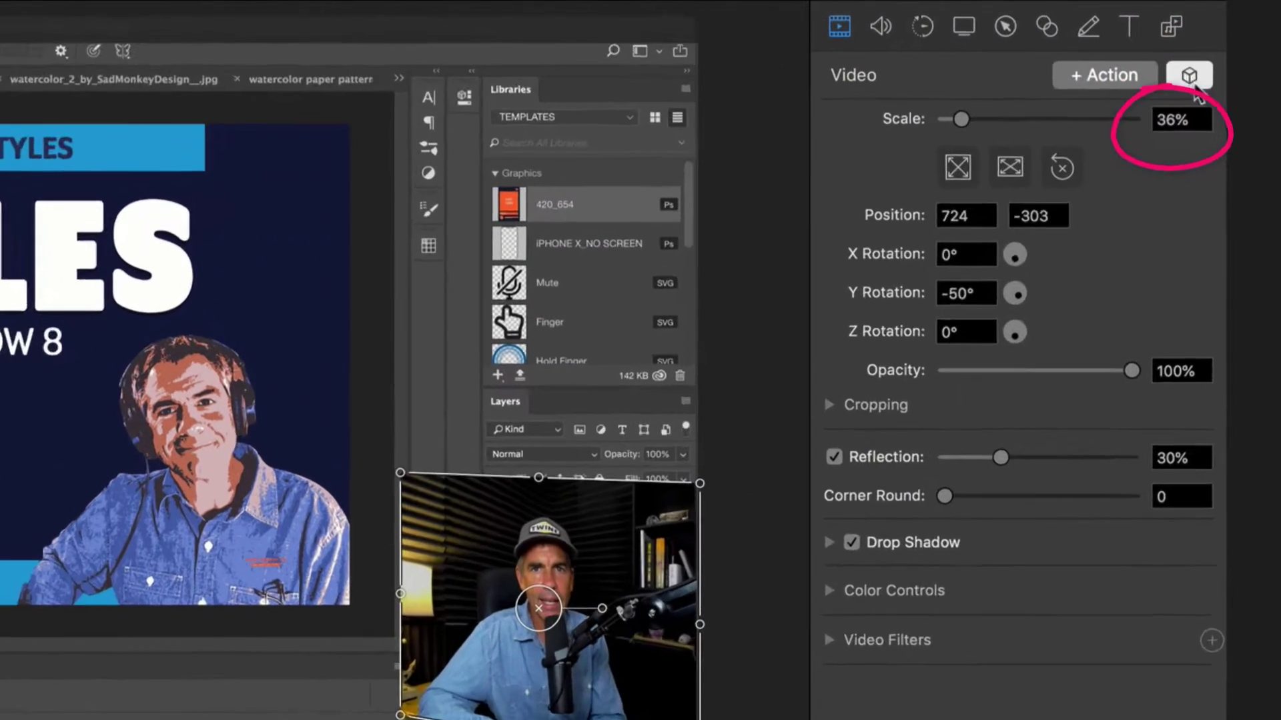
Save the clip's current settings, all parameters included, as a style preset named 'SCALE DOWN'
left_click(1223, 49)
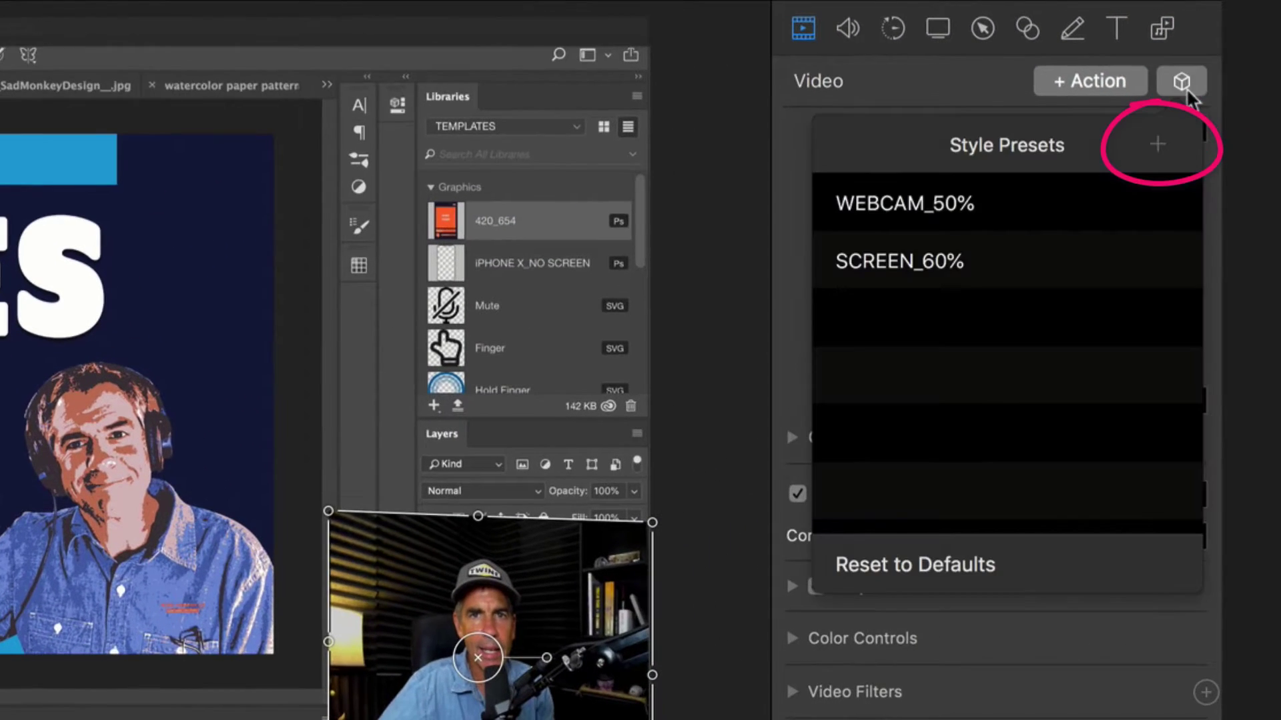
left_click(1157, 148)
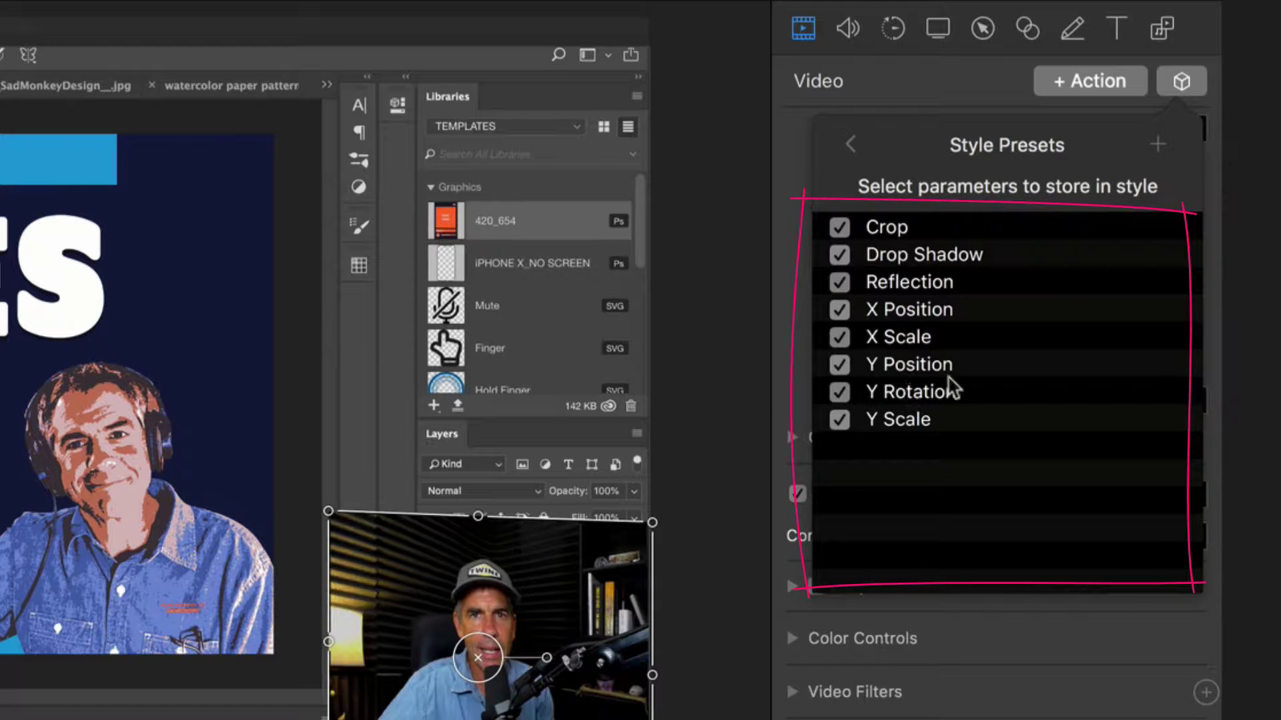
left_click(1160, 149)
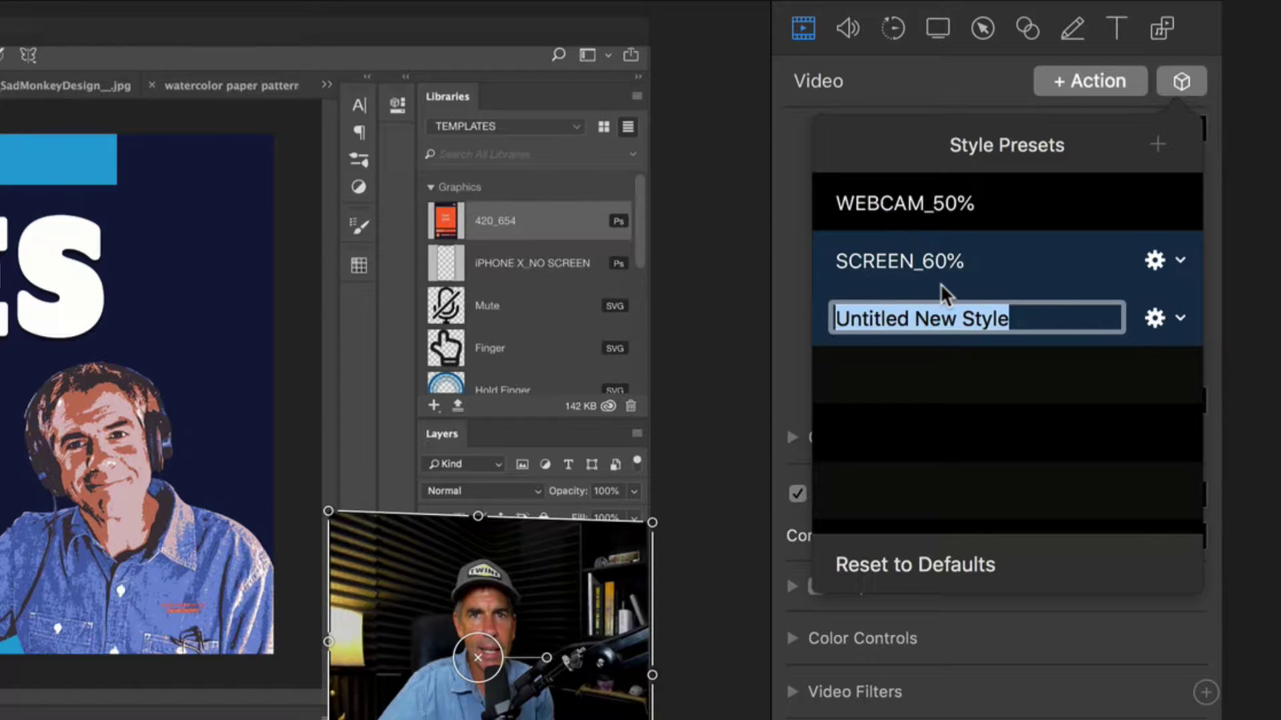
type("SCALE D")
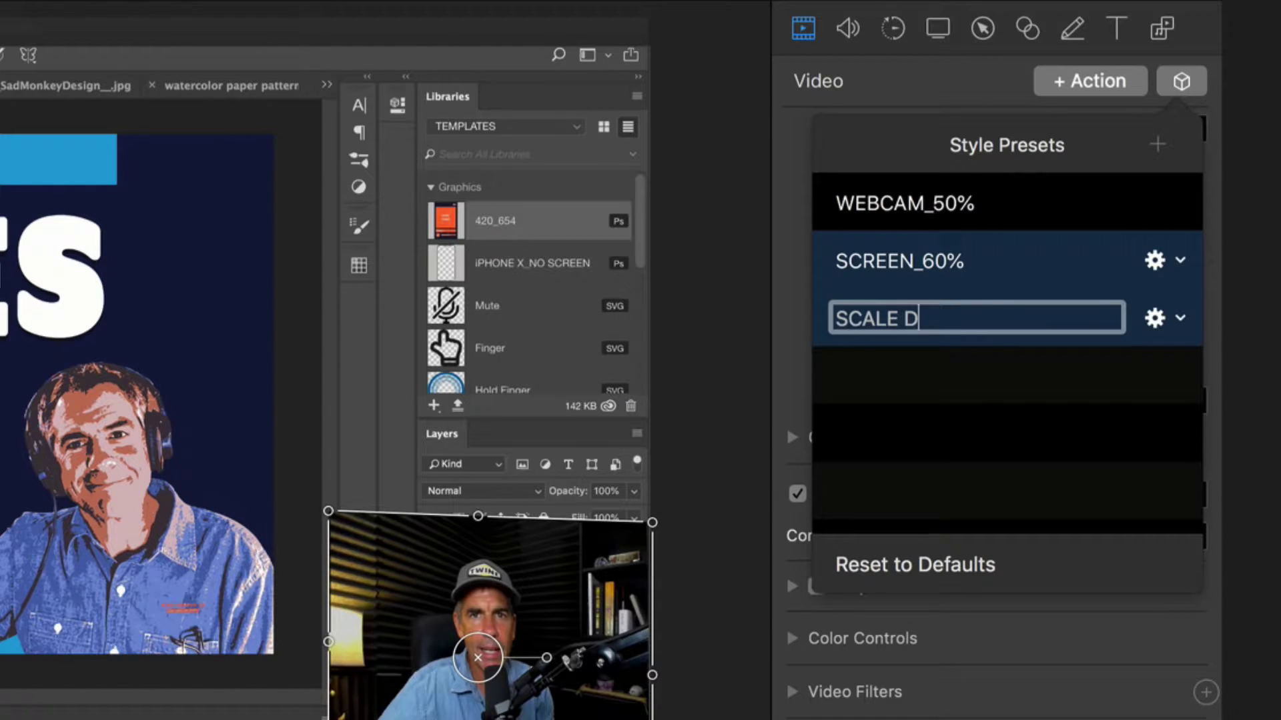
type("OWN")
key("Return")
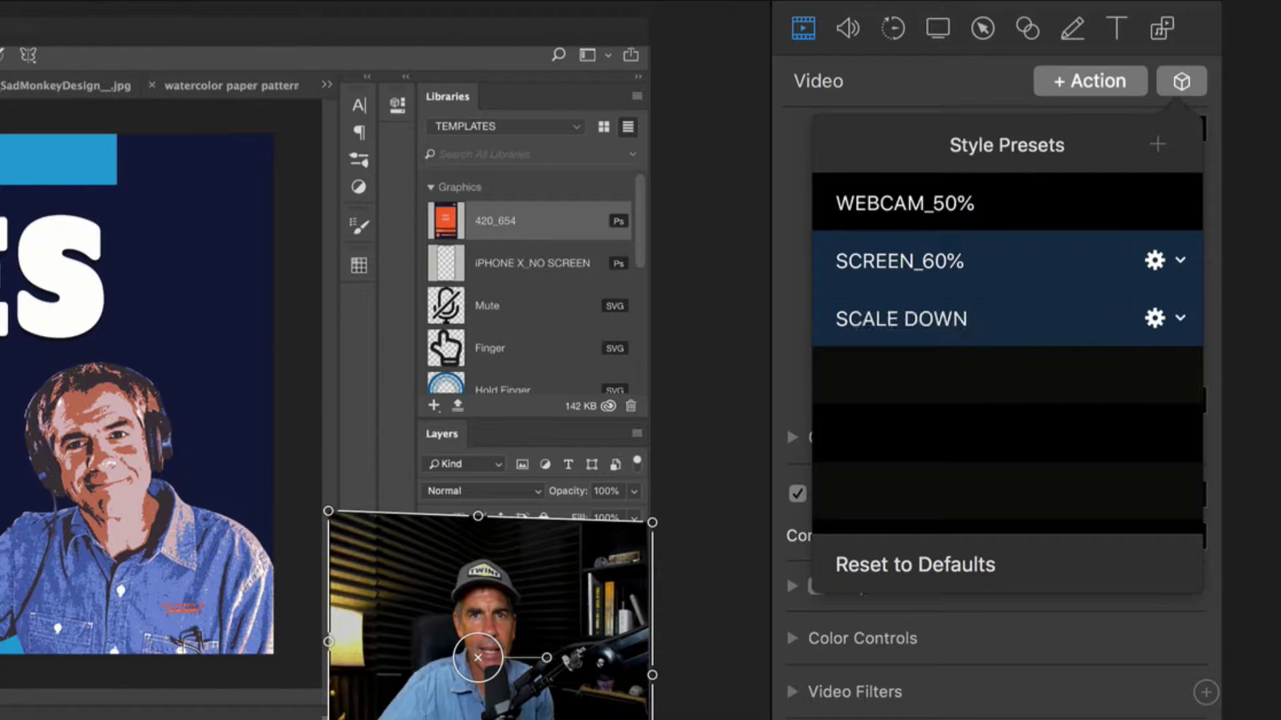
left_click(966, 449)
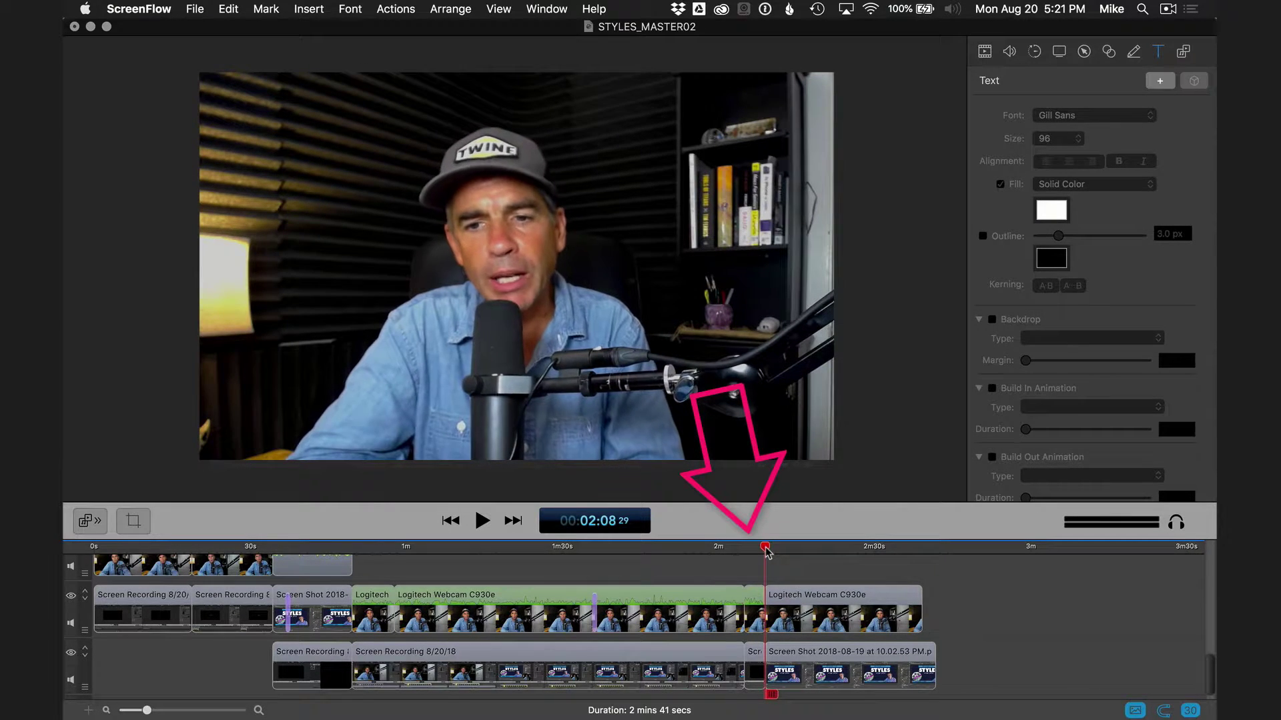
Select the later Logitech Webcam C930e clip at about 2:11 and apply the SCALE DOWN preset
left_click_drag(768, 550, 782, 553)
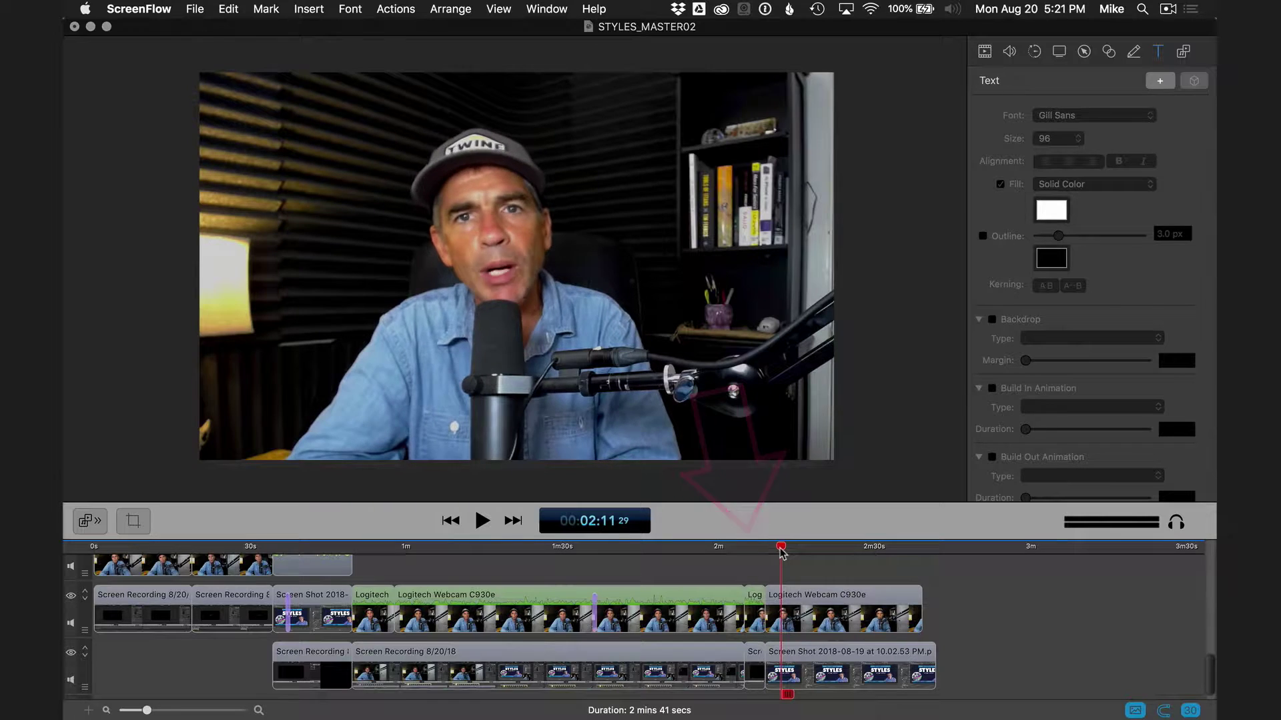
left_click(797, 598)
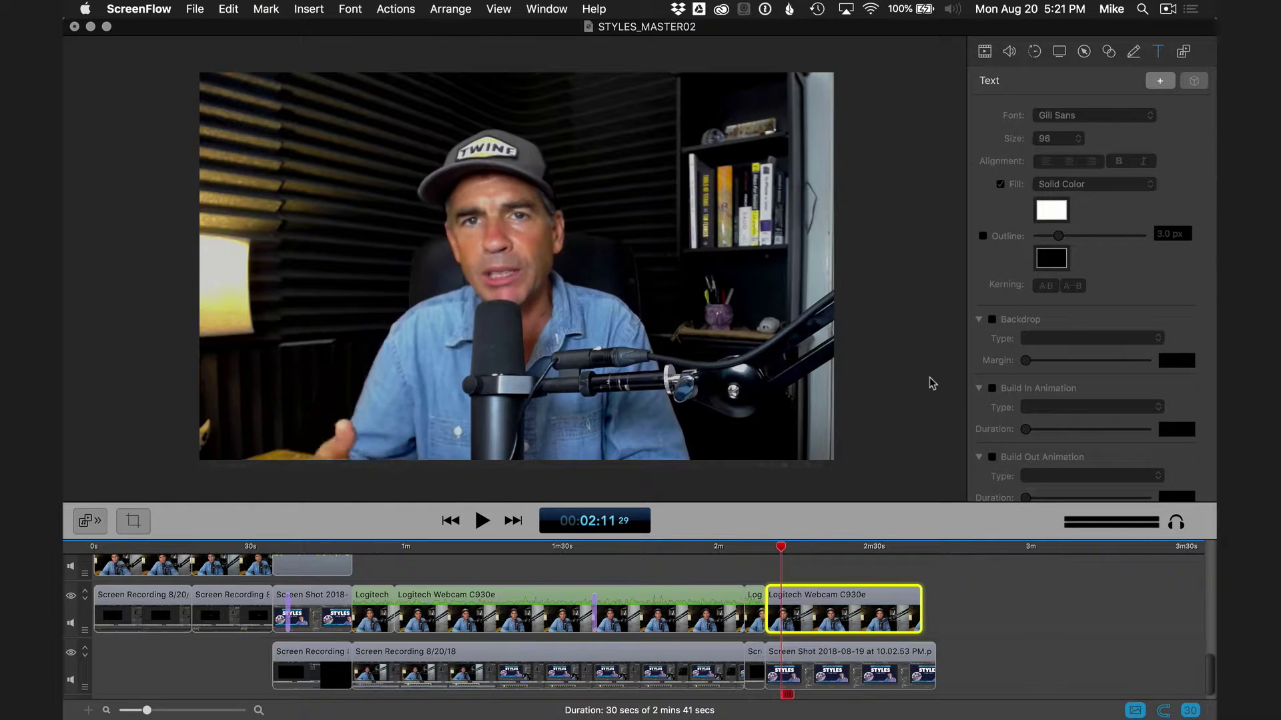
left_click(986, 52)
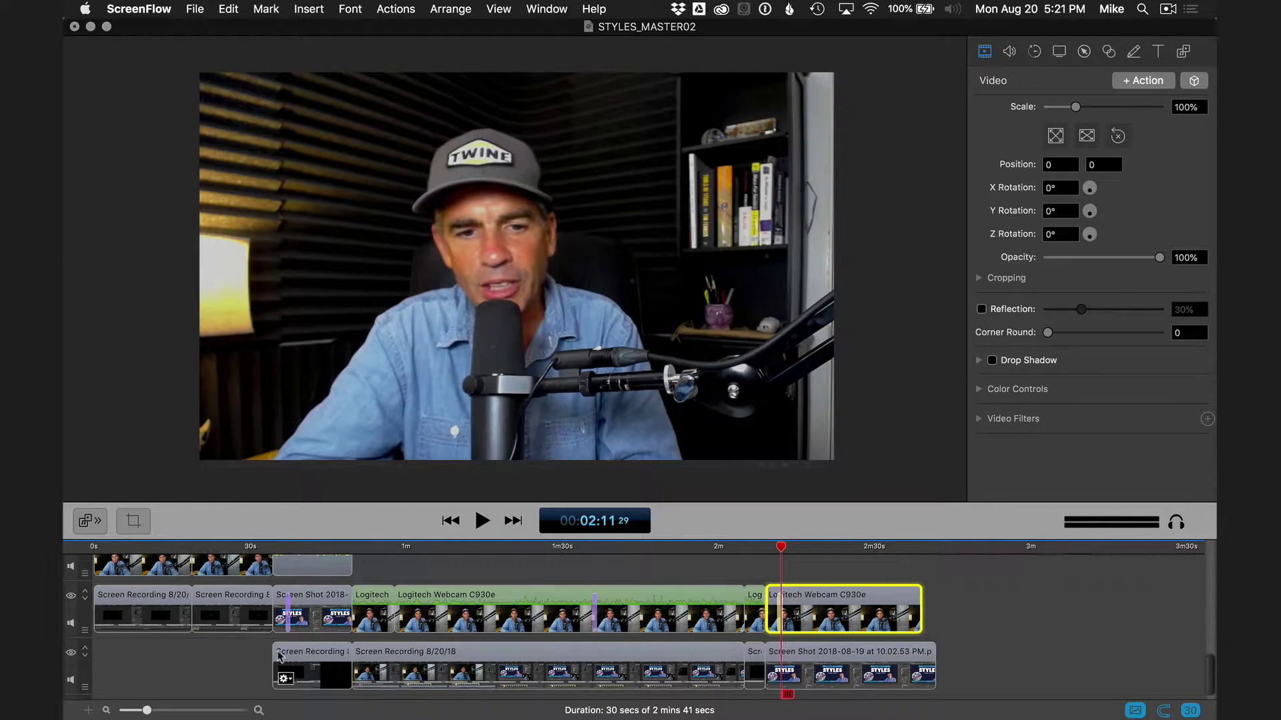
left_click_drag(148, 711, 205, 711)
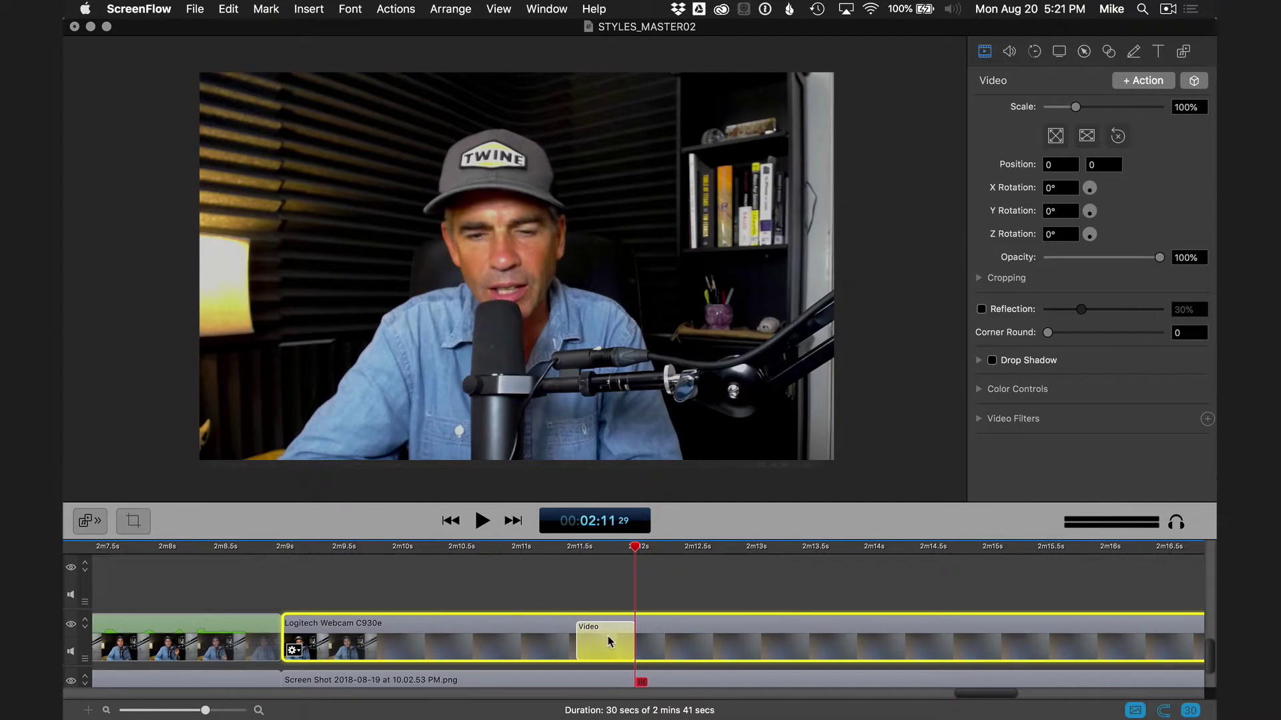
left_click(1194, 80)
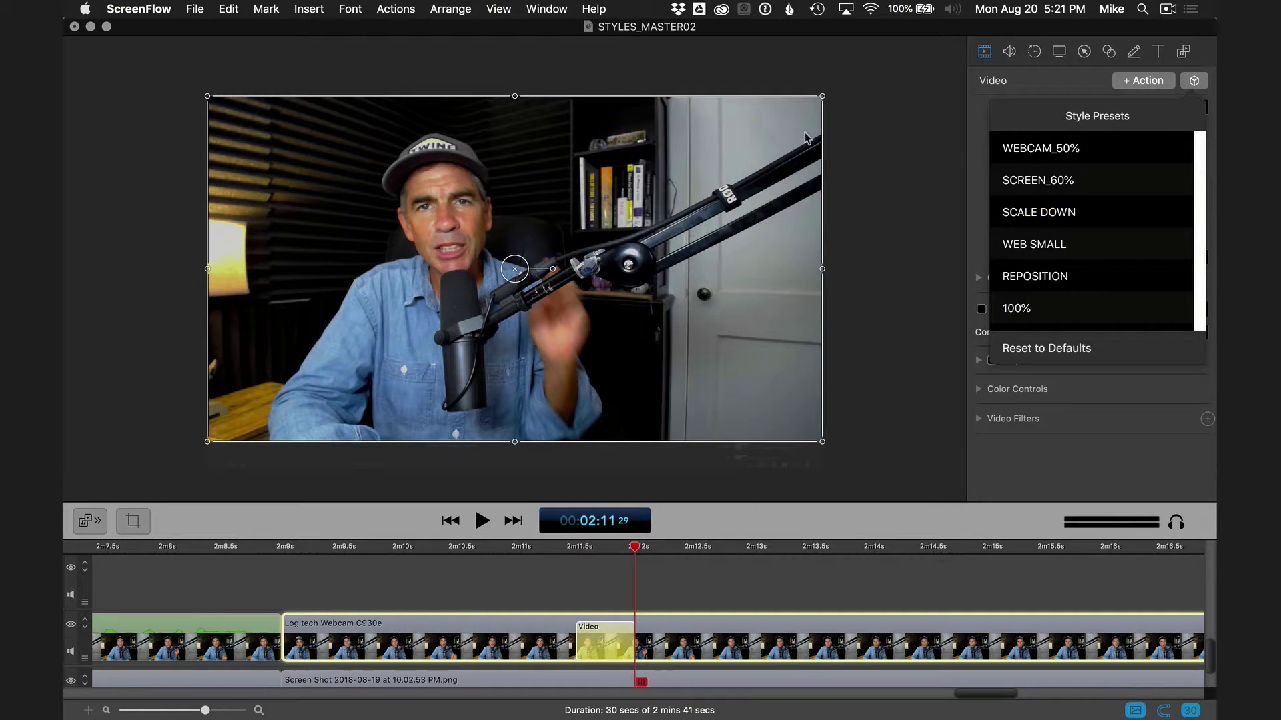
left_click(1038, 213)
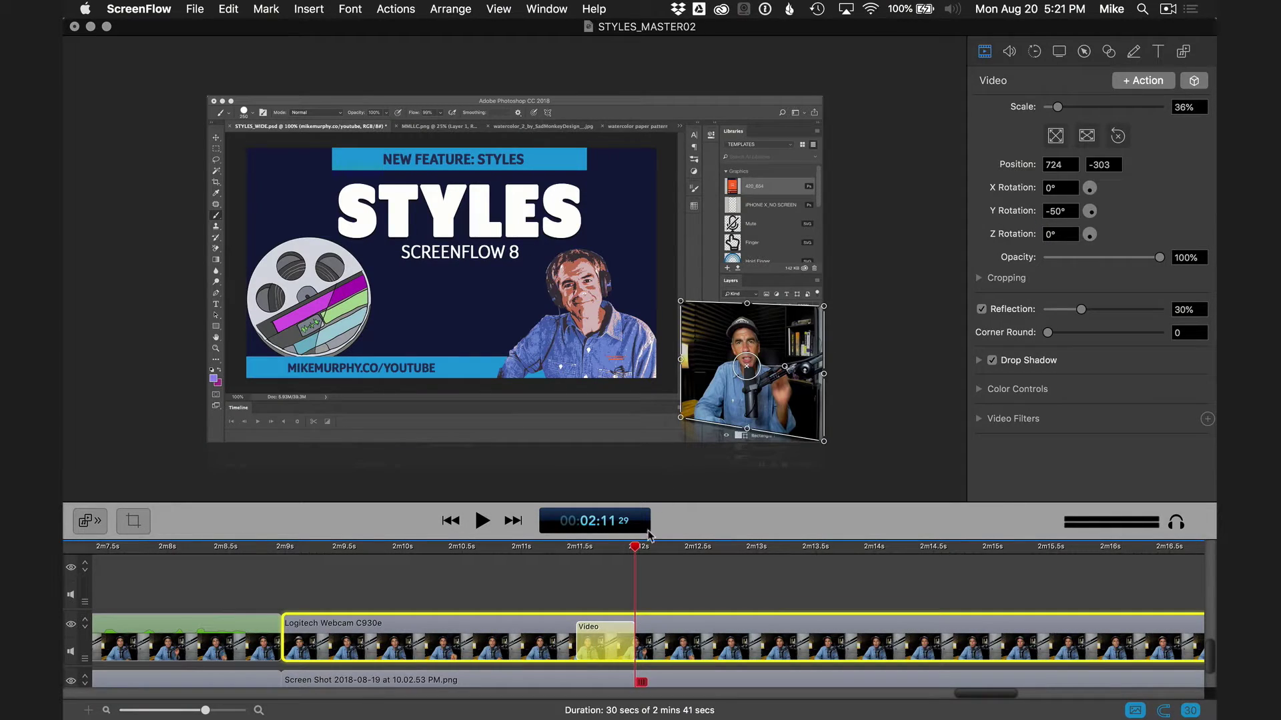
Play back the webcam shrinking into the tilted inset, twice, from before it starts
left_click_drag(635, 549, 534, 563)
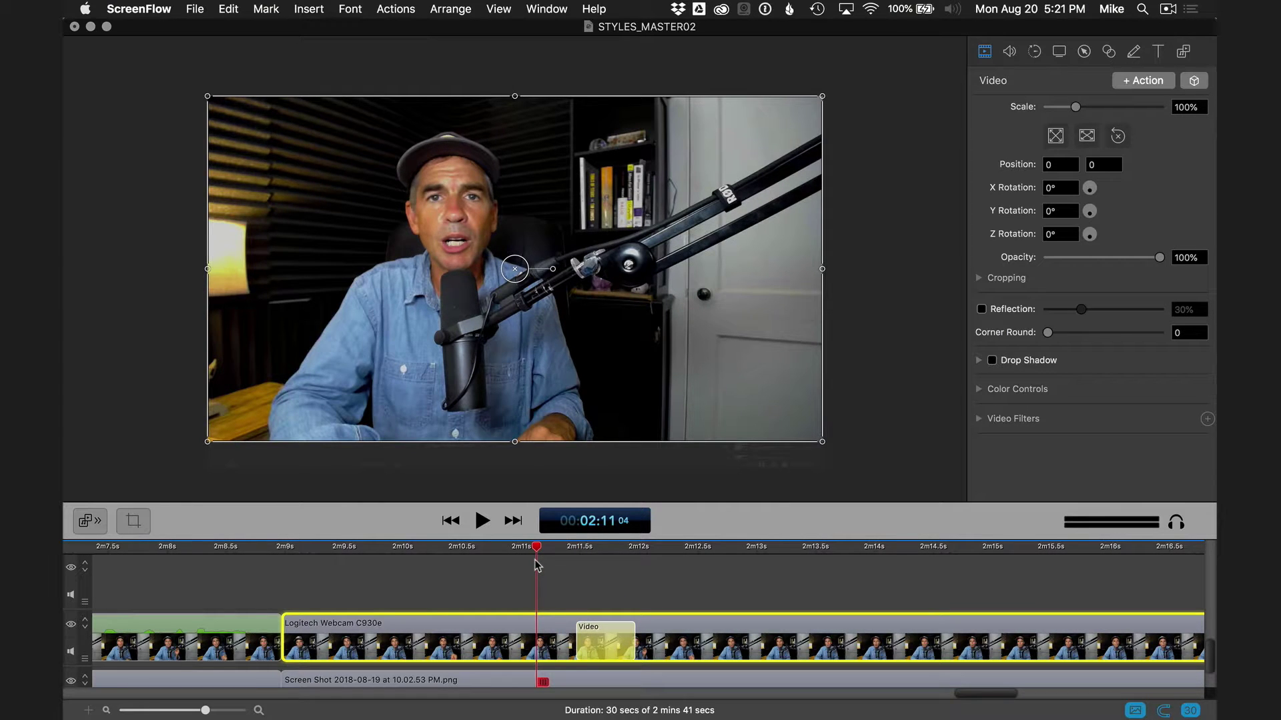
key("space")
key("space")
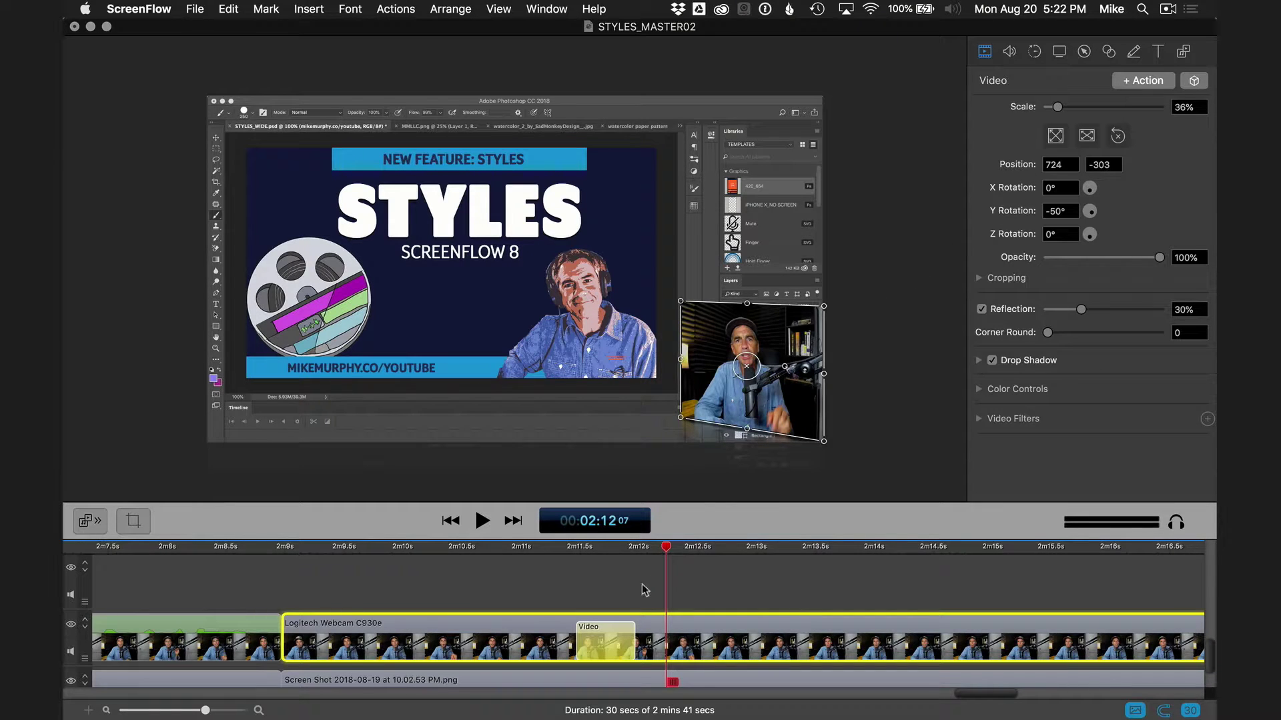
left_click_drag(666, 559, 556, 575)
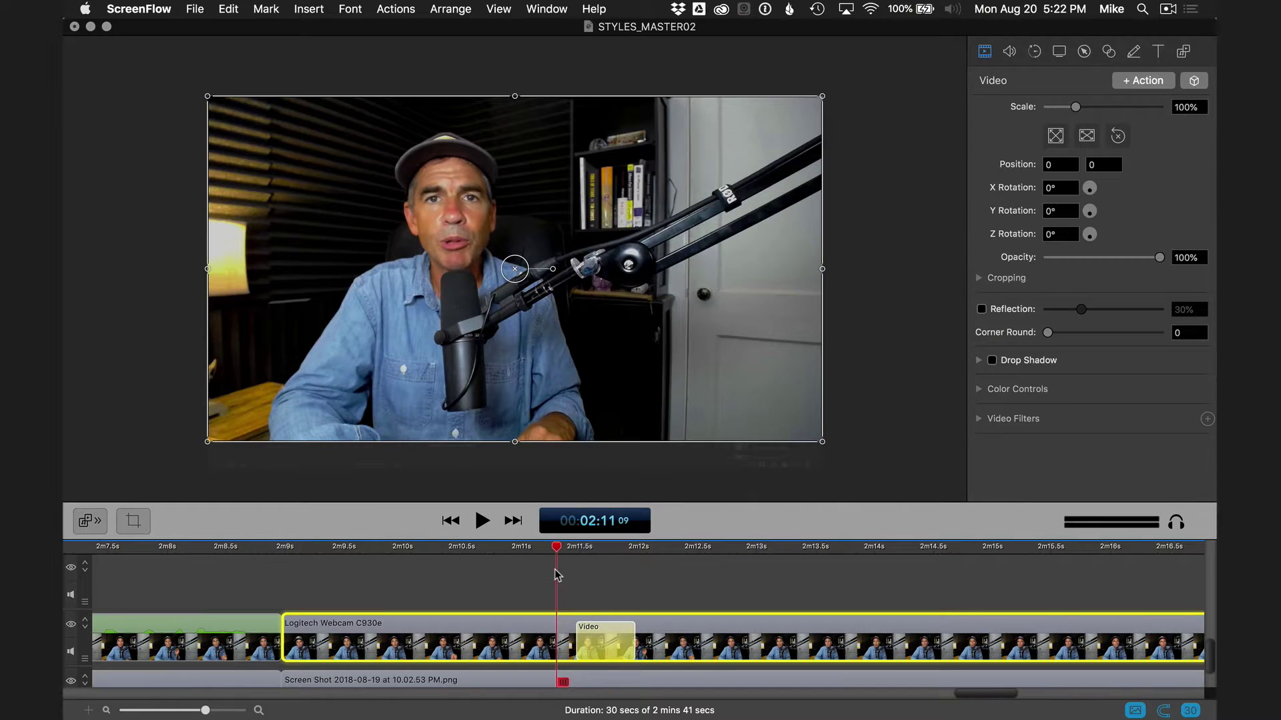
key("space")
key("space")
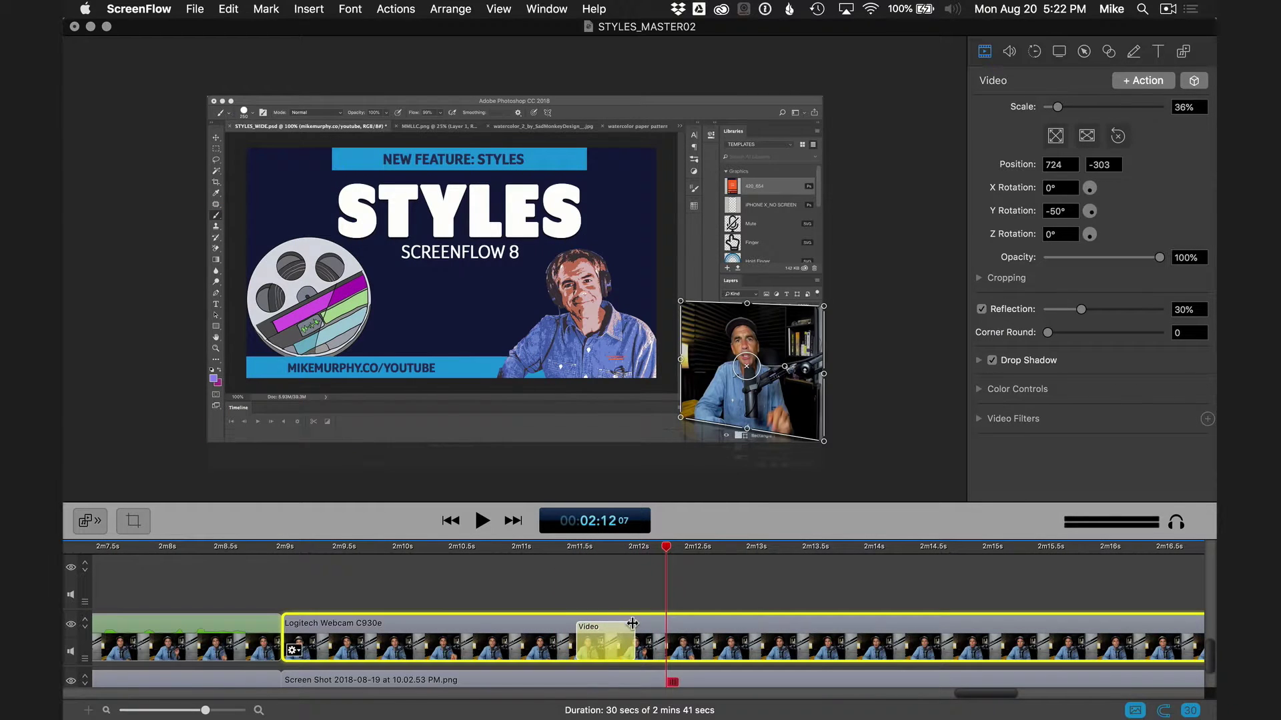
Lengthen the Video action and replay it, then shorten it to a quicker duration
left_click_drag(633, 629, 725, 630)
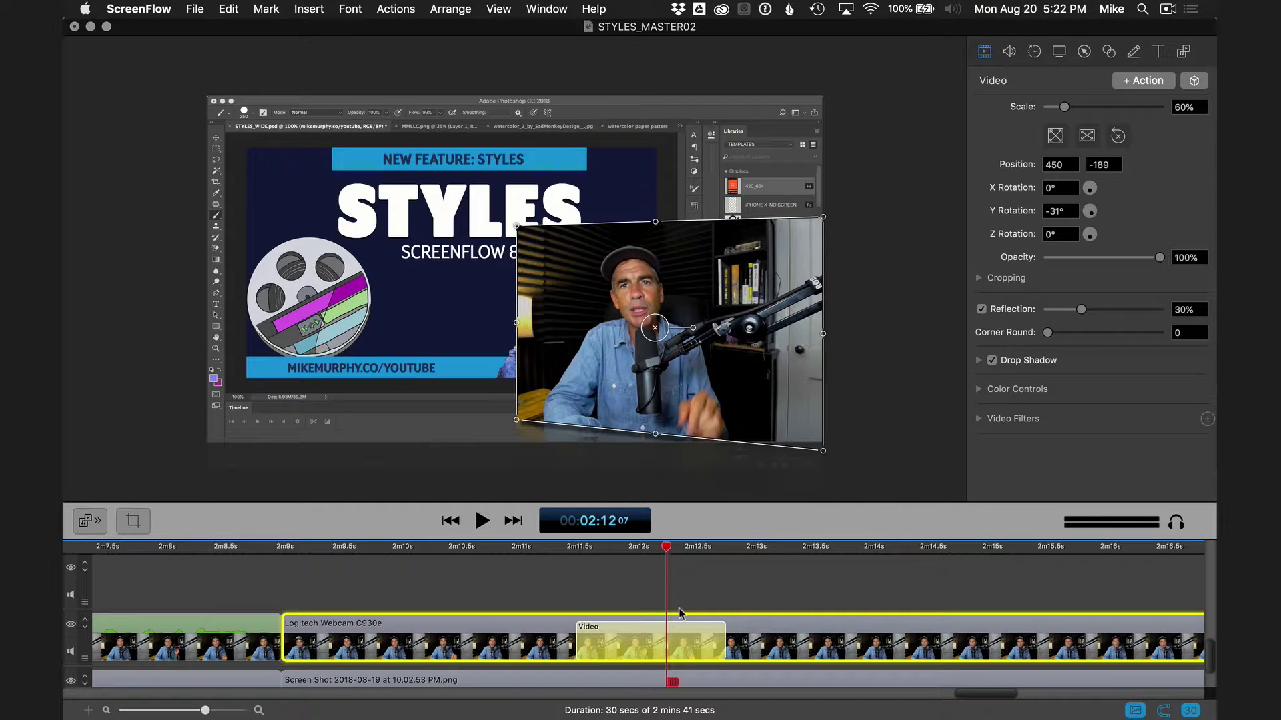
left_click_drag(665, 548, 552, 555)
key("space")
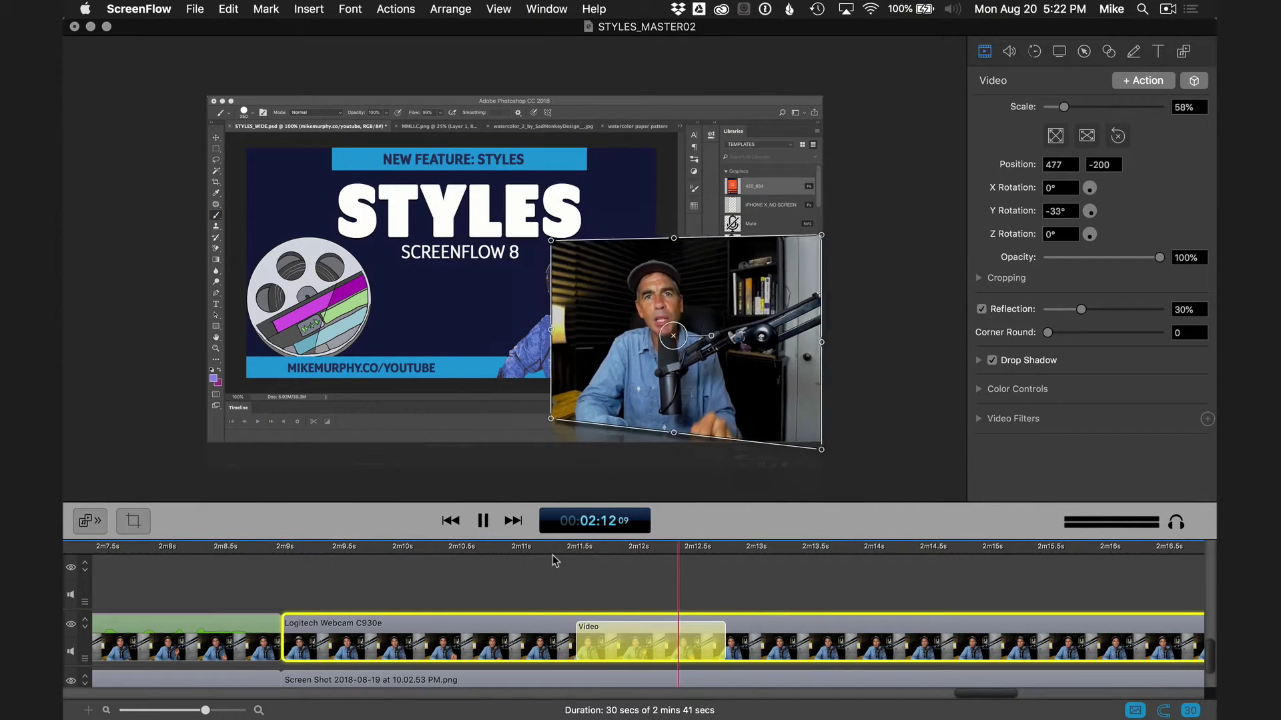
key("space")
left_click_drag(725, 637, 621, 637)
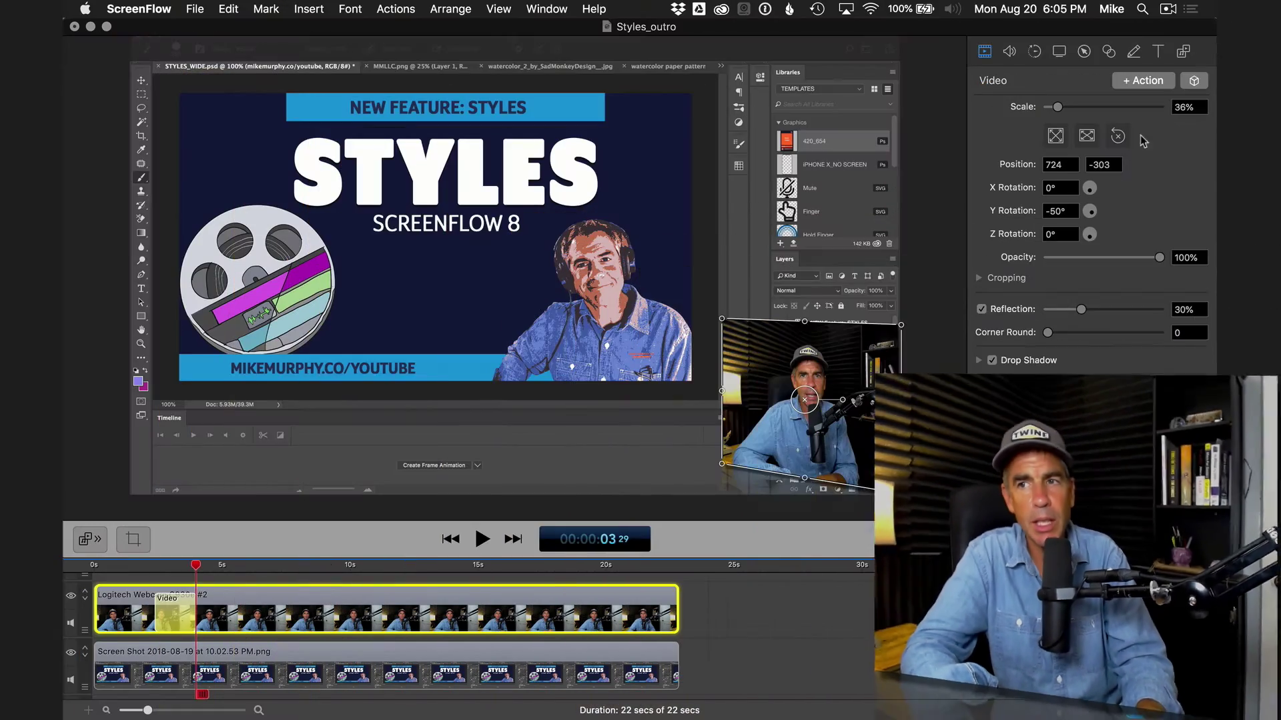
Review the stored-settings checklist of the SCALE DOWN #2 preset through Update
left_click(1193, 81)
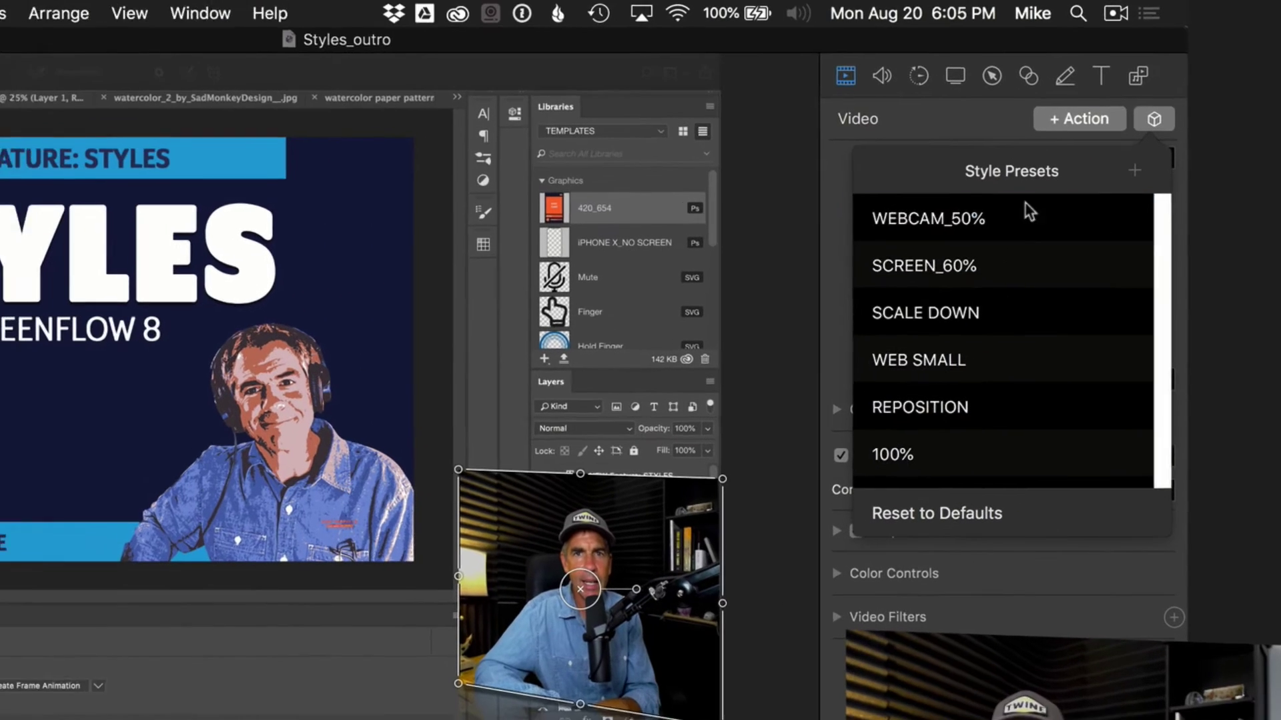
scroll(1036, 374, "down", 2)
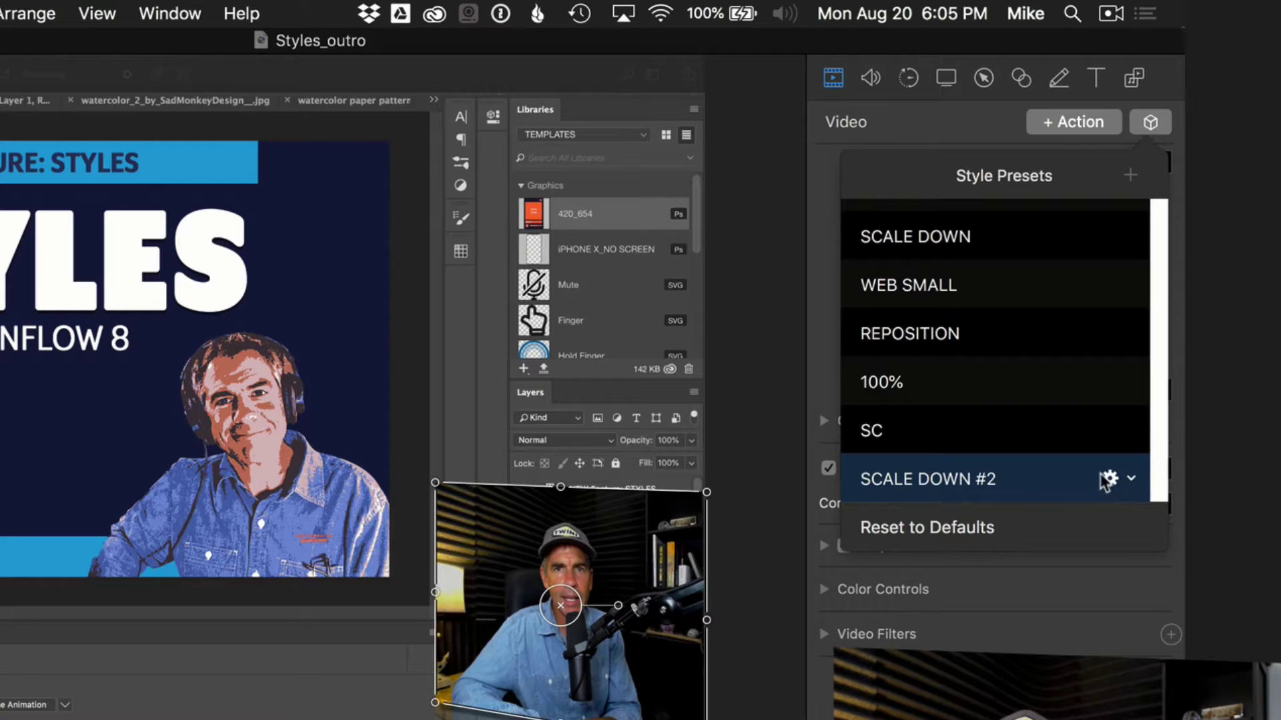
left_click(1109, 480)
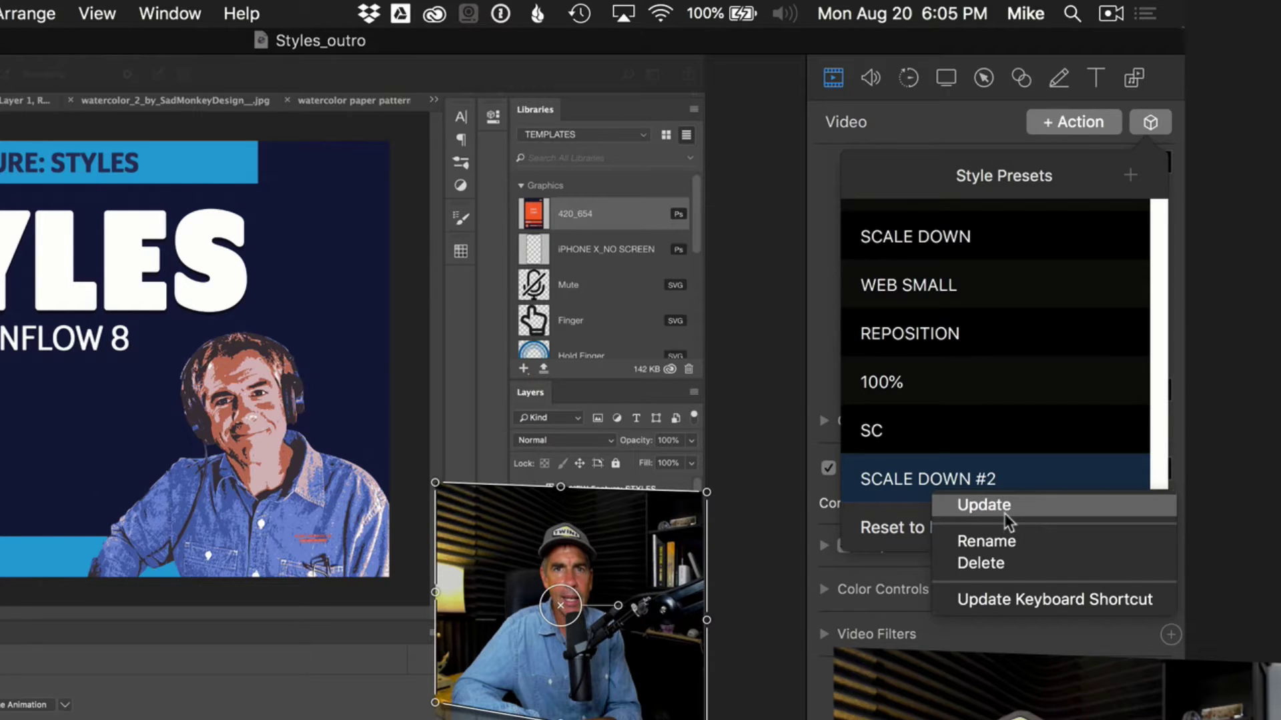
left_click(985, 505)
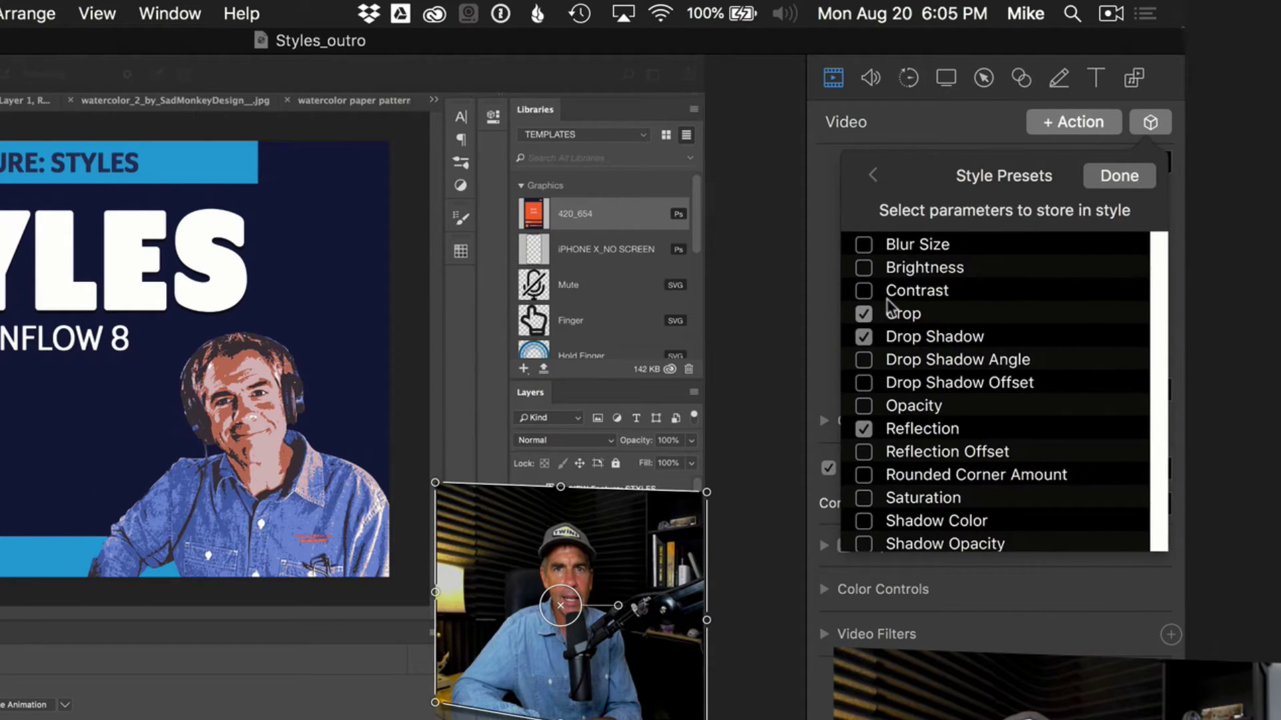
scroll(887, 306, "down", 5)
scroll(889, 306, "up", 3)
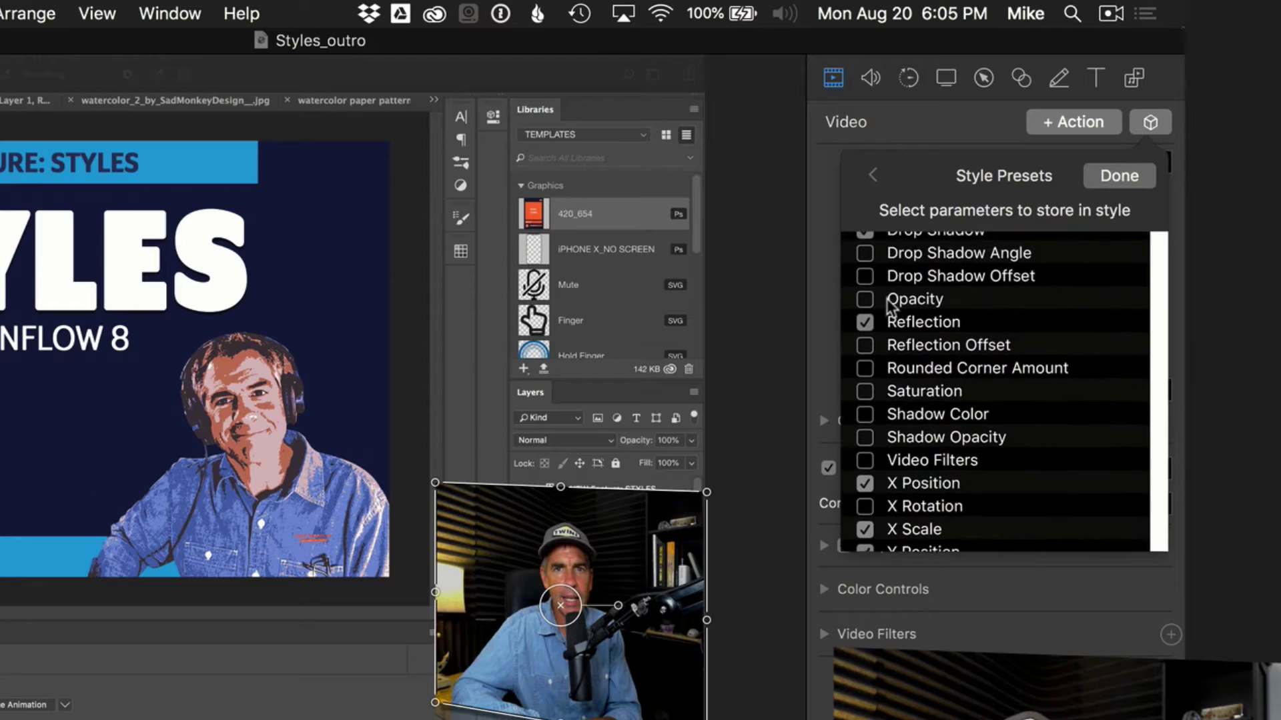
scroll(887, 307, "up", 3)
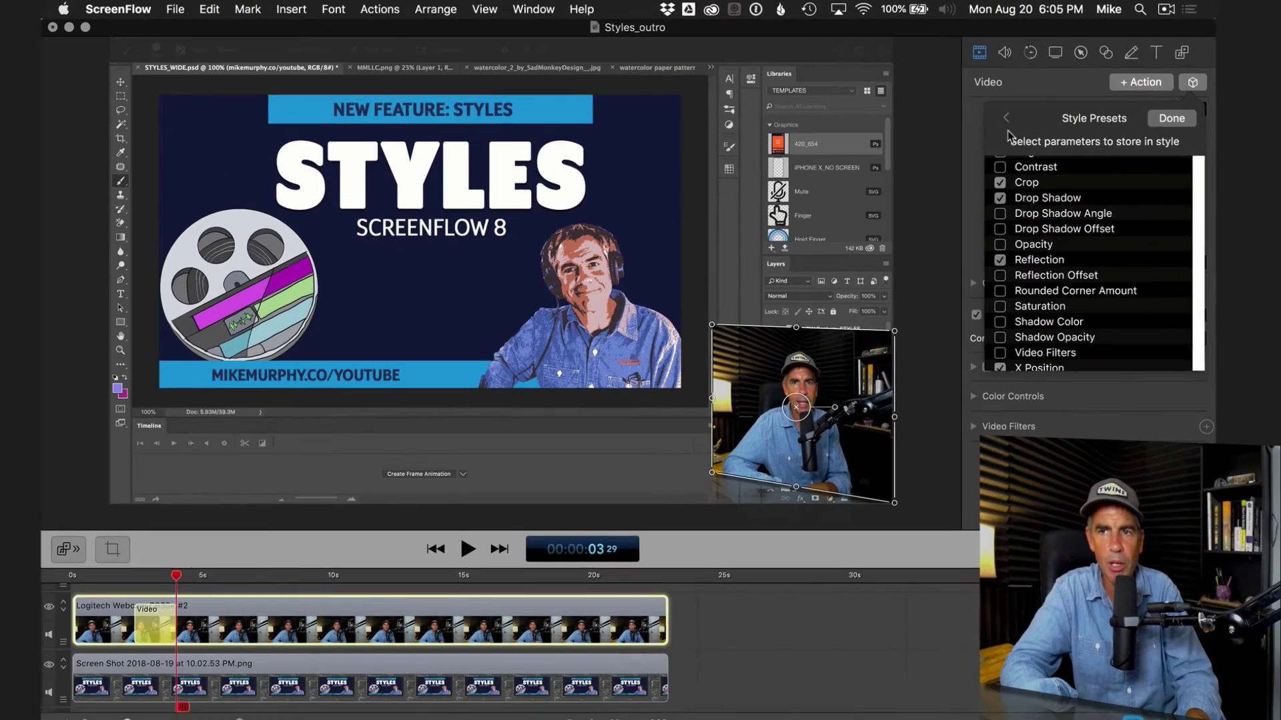
left_click(873, 175)
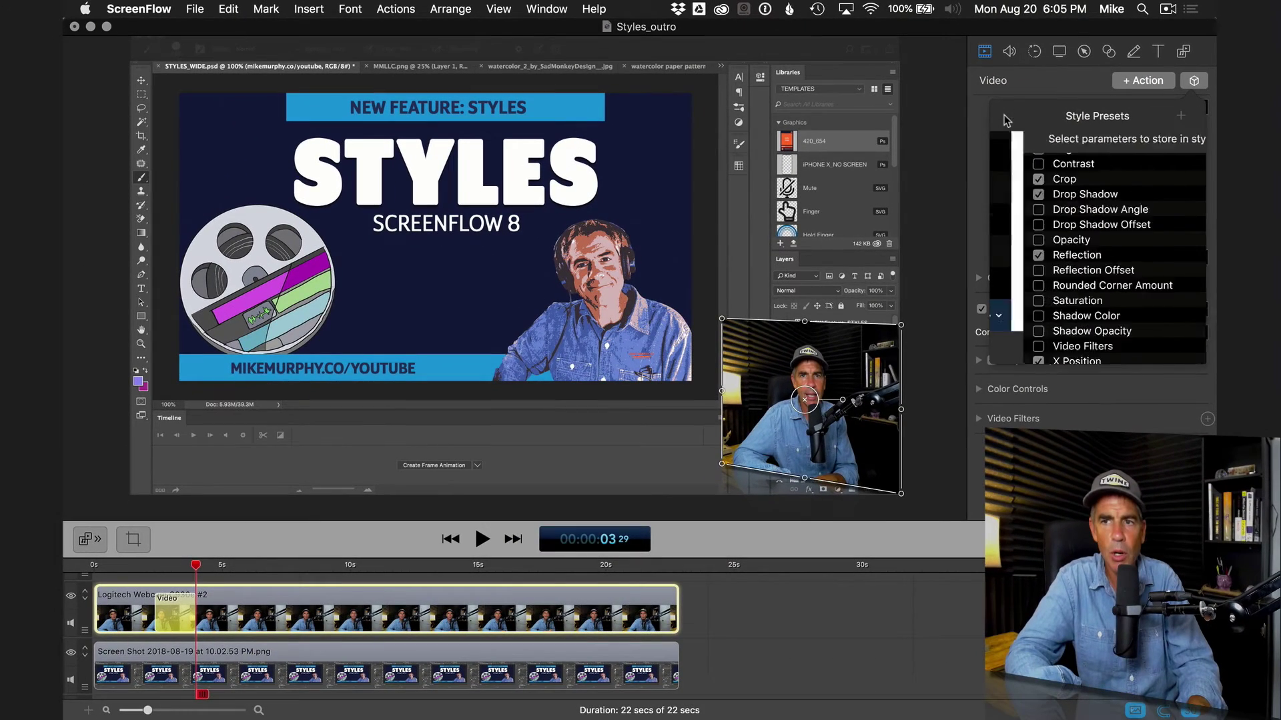
Delete the SCALE DOWN #2 preset from the Style Presets list
left_click(1171, 316)
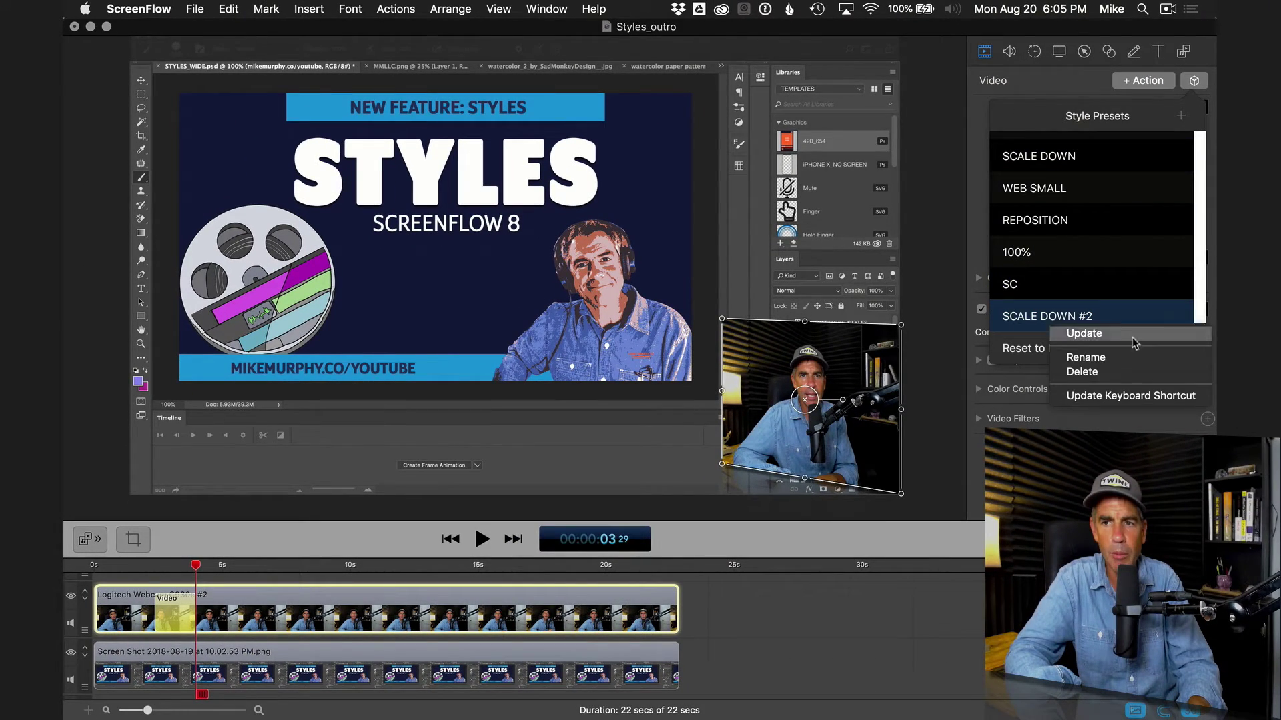
left_click(1086, 357)
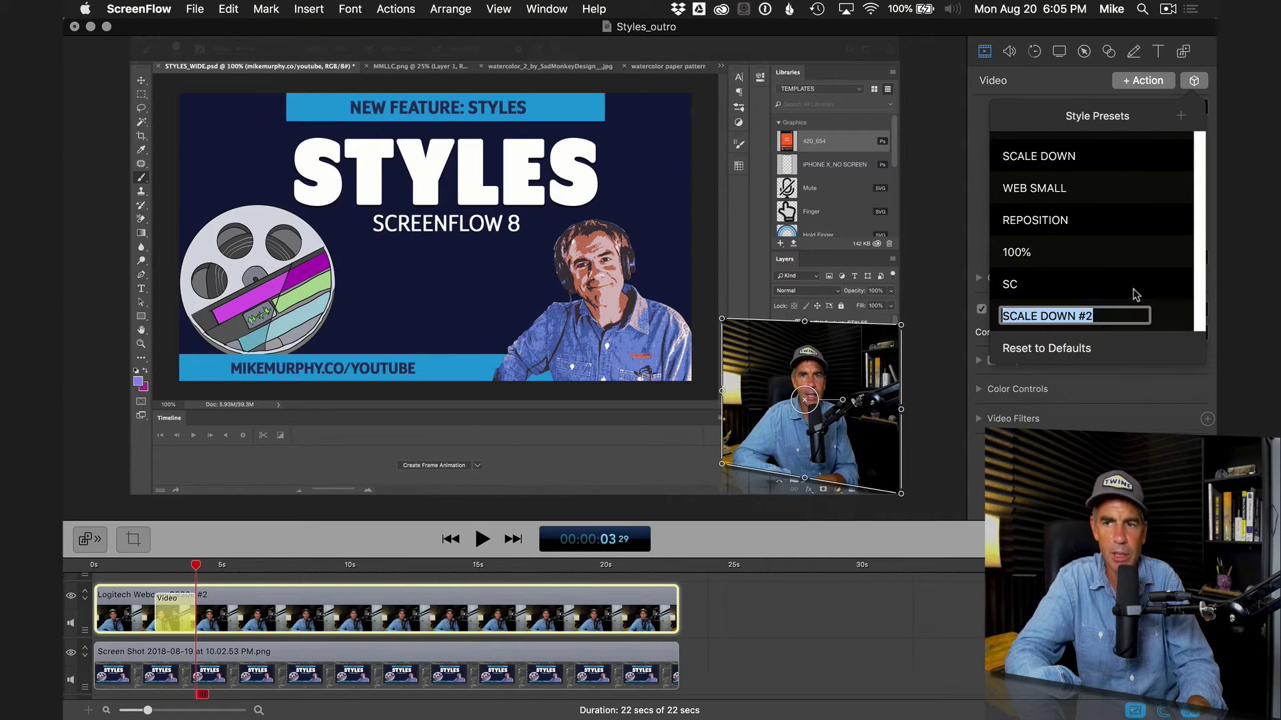
left_click(1172, 316)
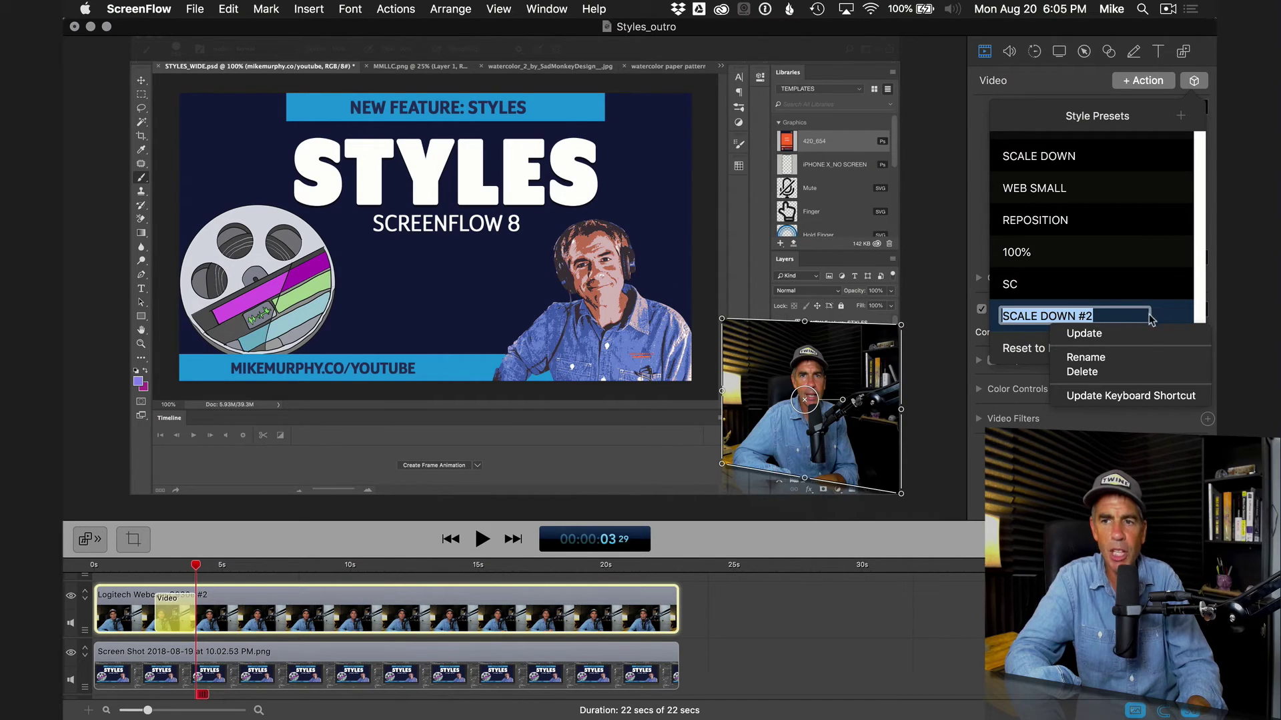
left_click(1105, 375)
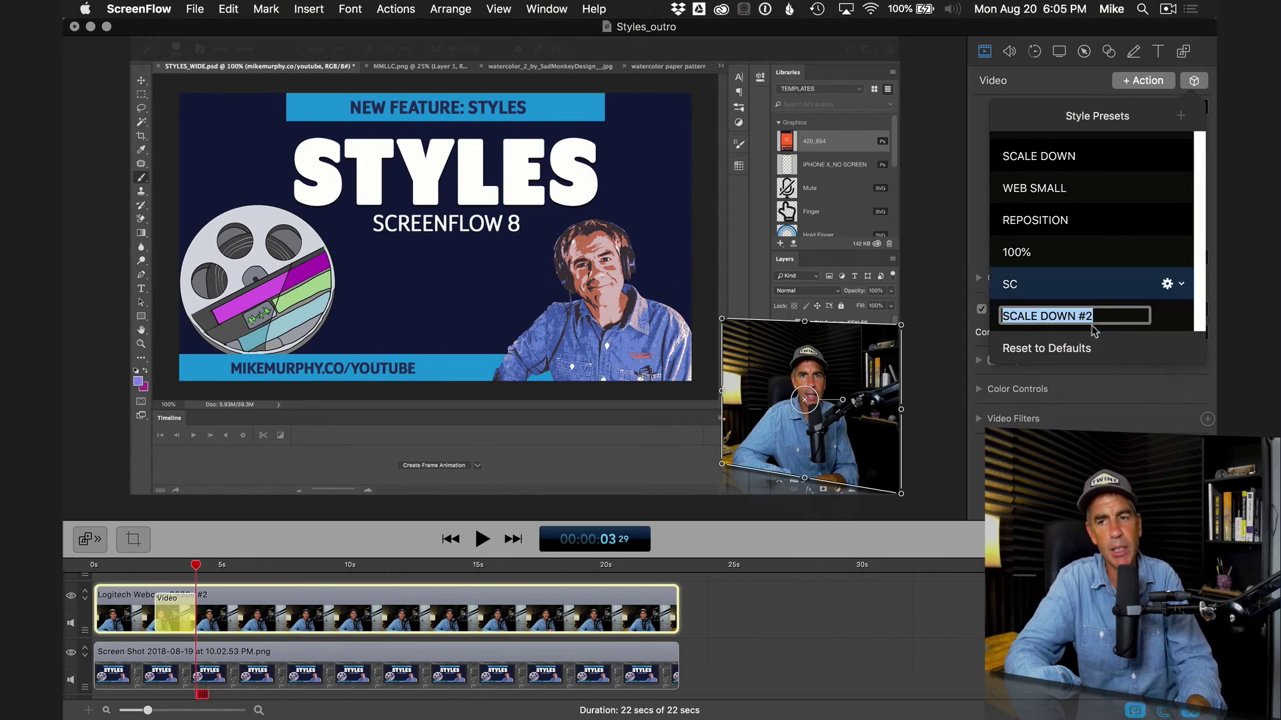